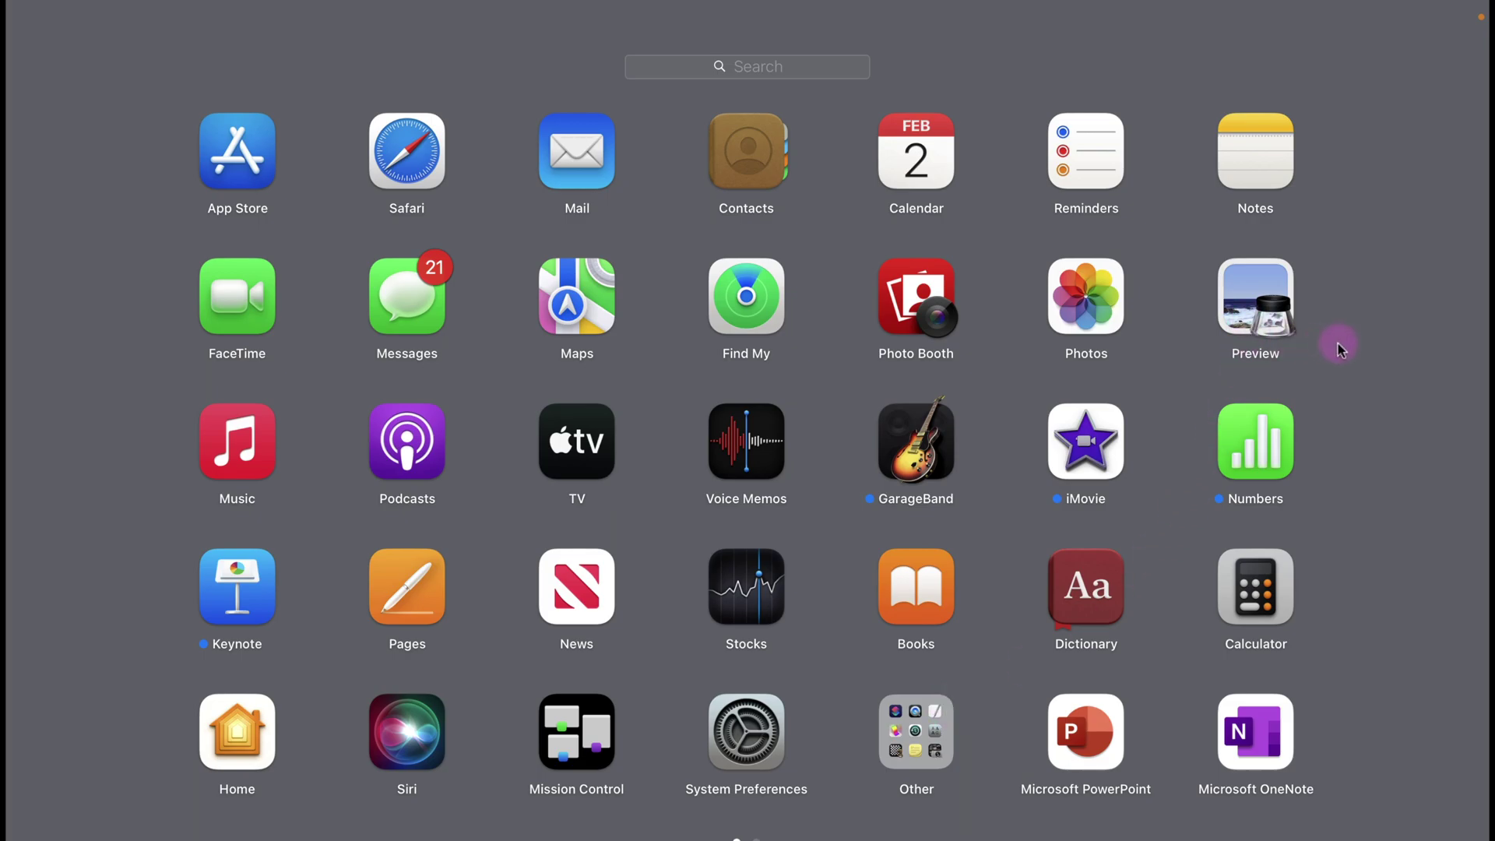
- Dismiss the Launchpad app grid
click(1339, 344)
- Launch Preview through a Spotlight search for 'Preview'
click(1270, 22)
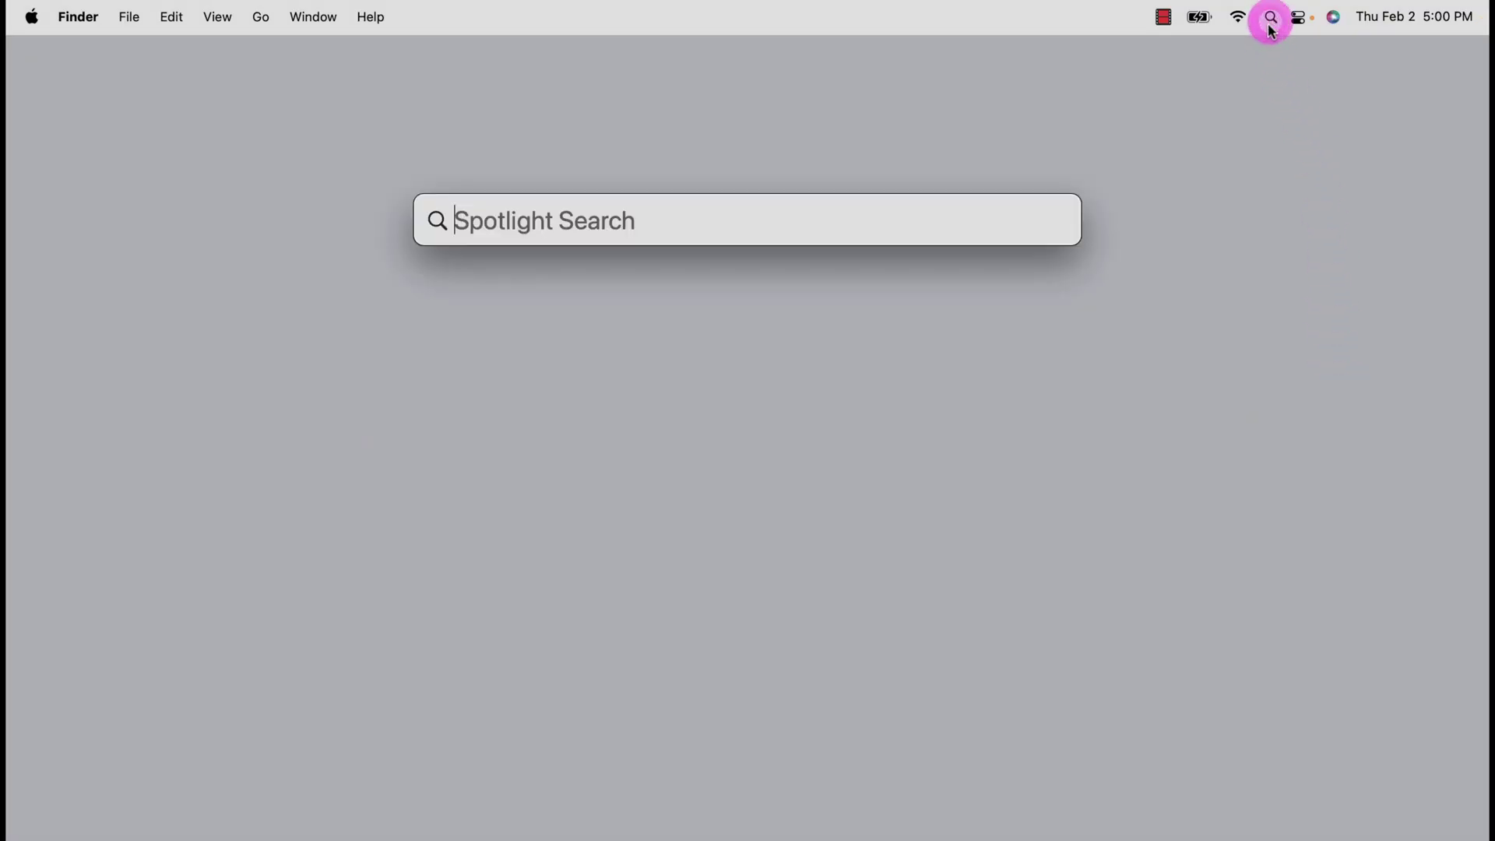
text(Pr)
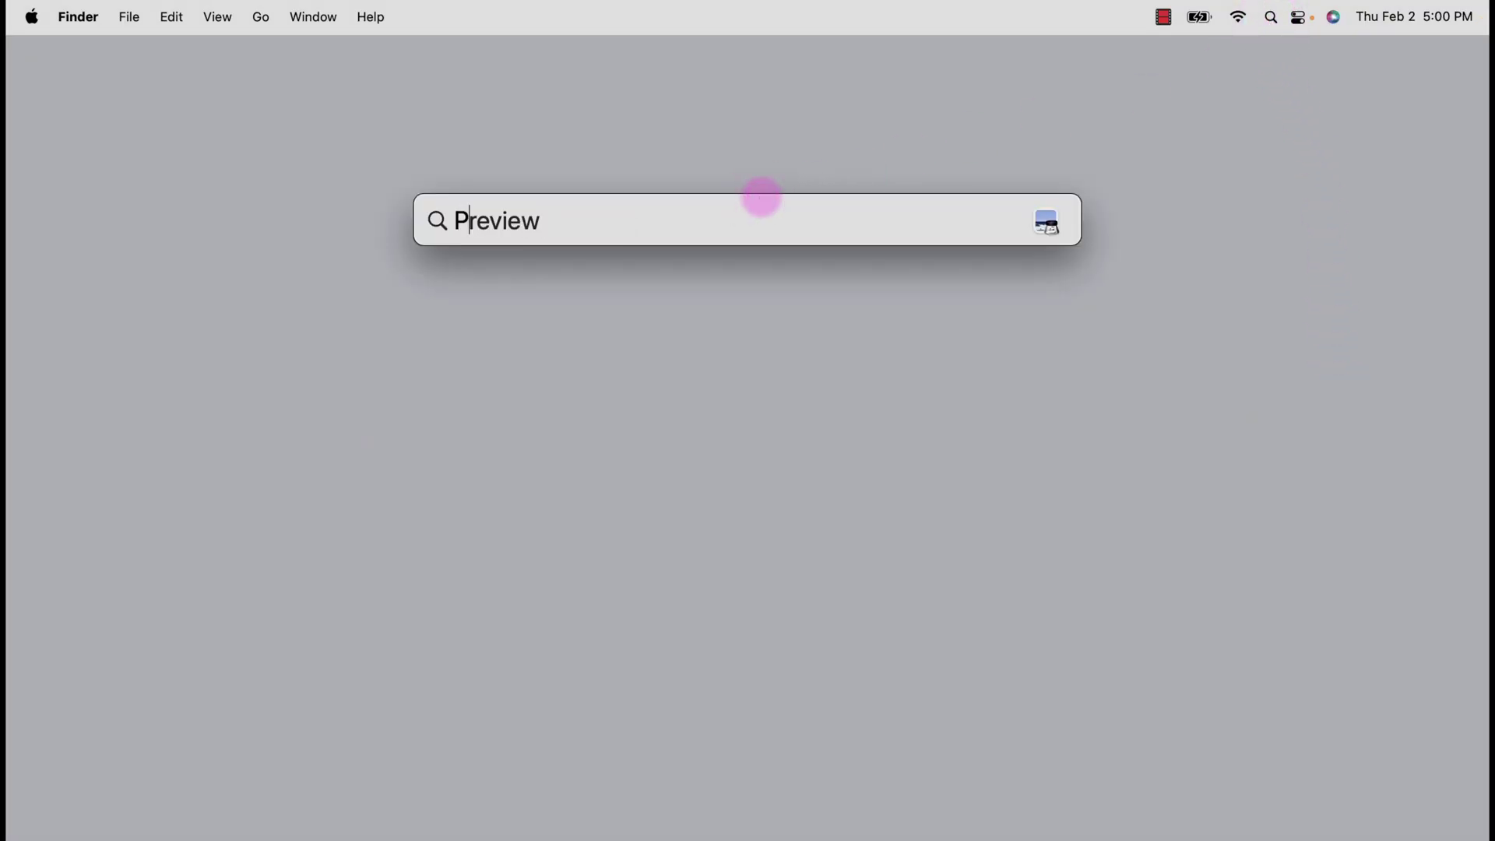
text(eview)
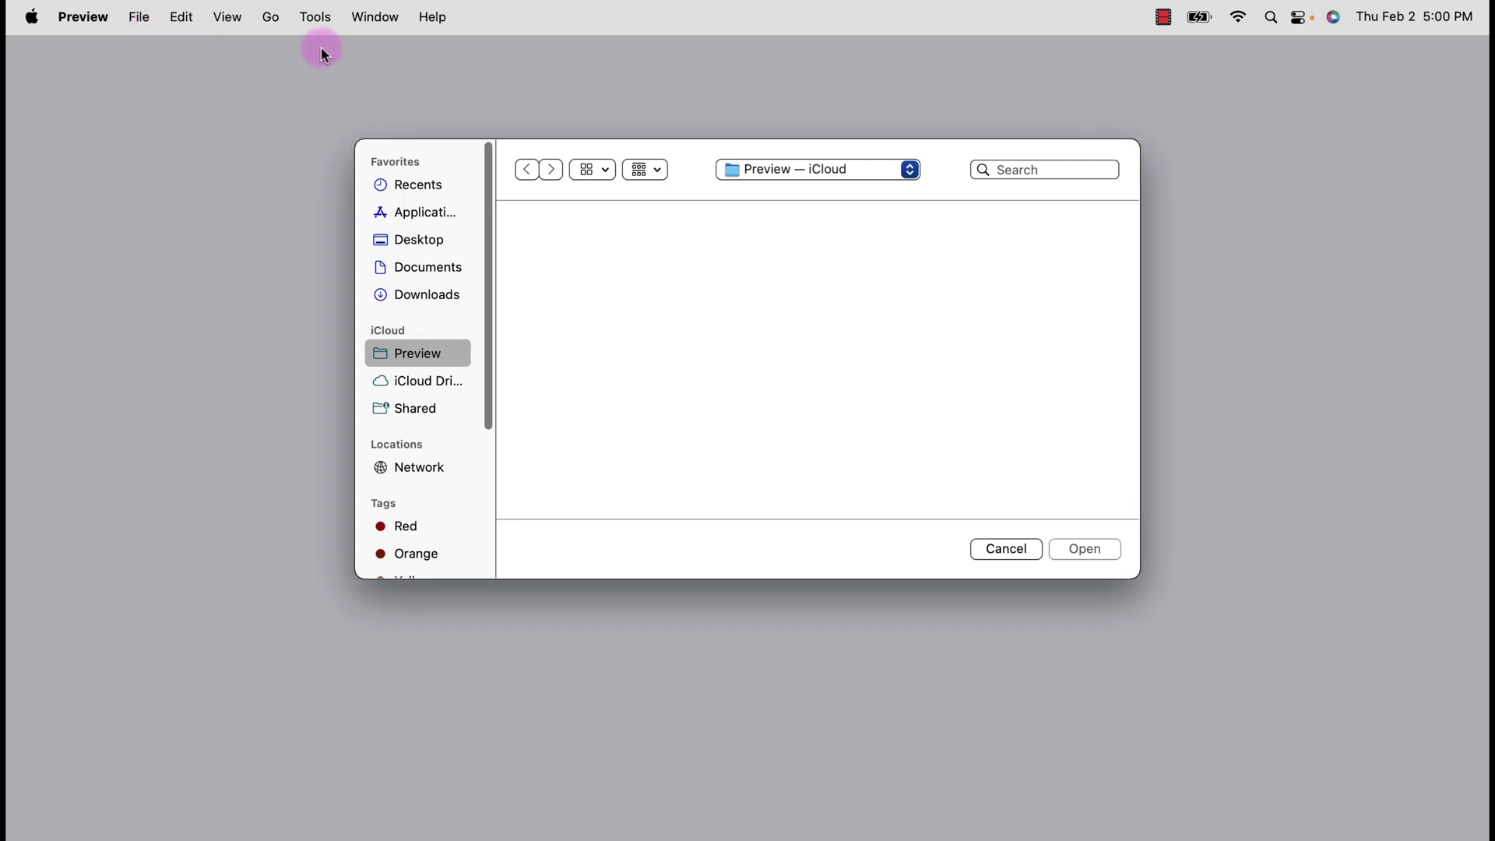
- Open Manage Signatures from Preview's Tools menu
click(316, 18)
mouse_move(350, 257)
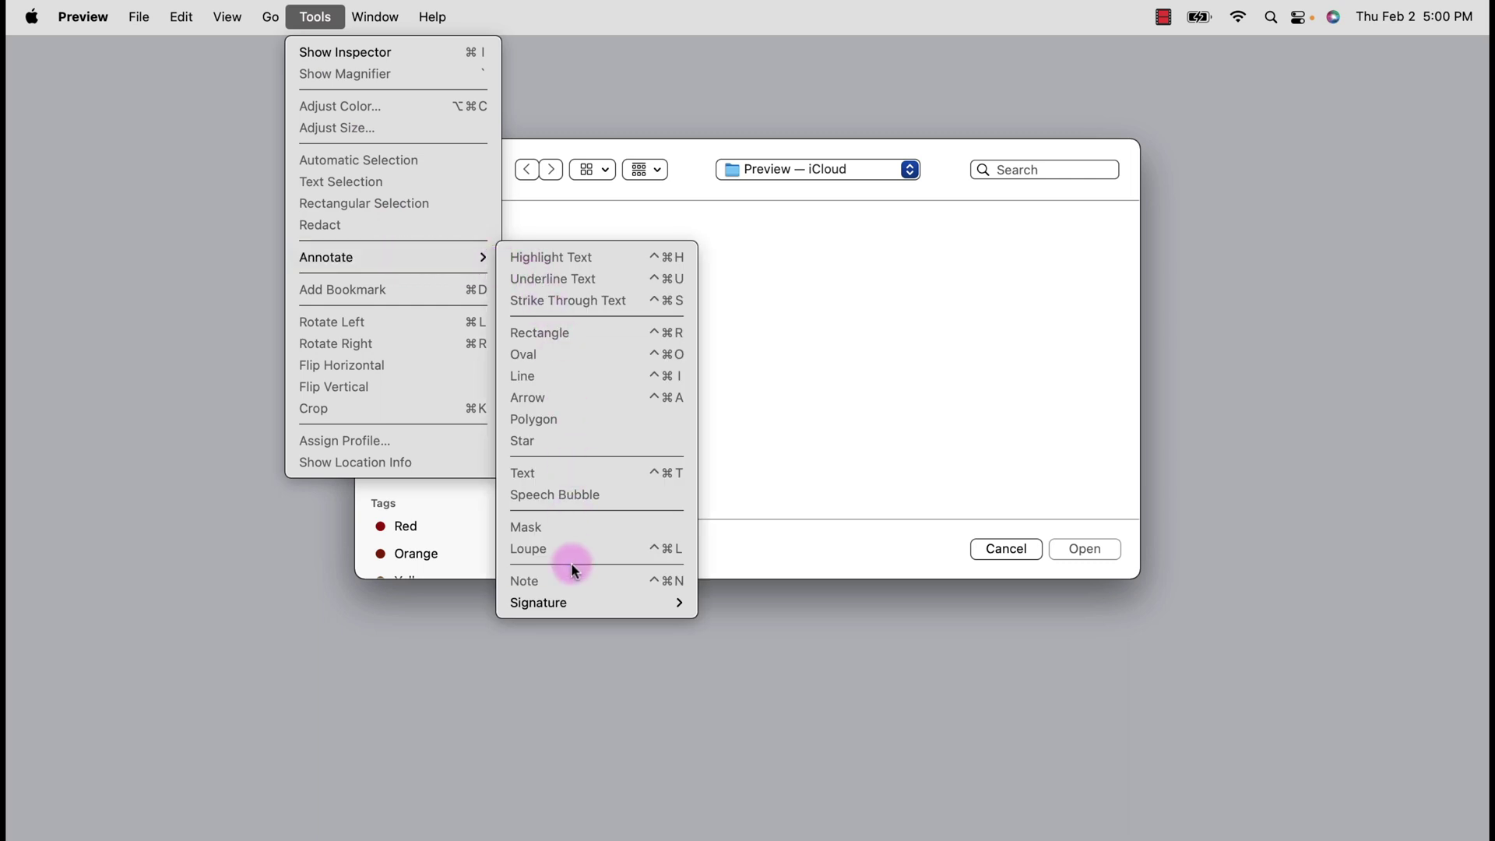
mouse_move(539, 603)
click(742, 609)
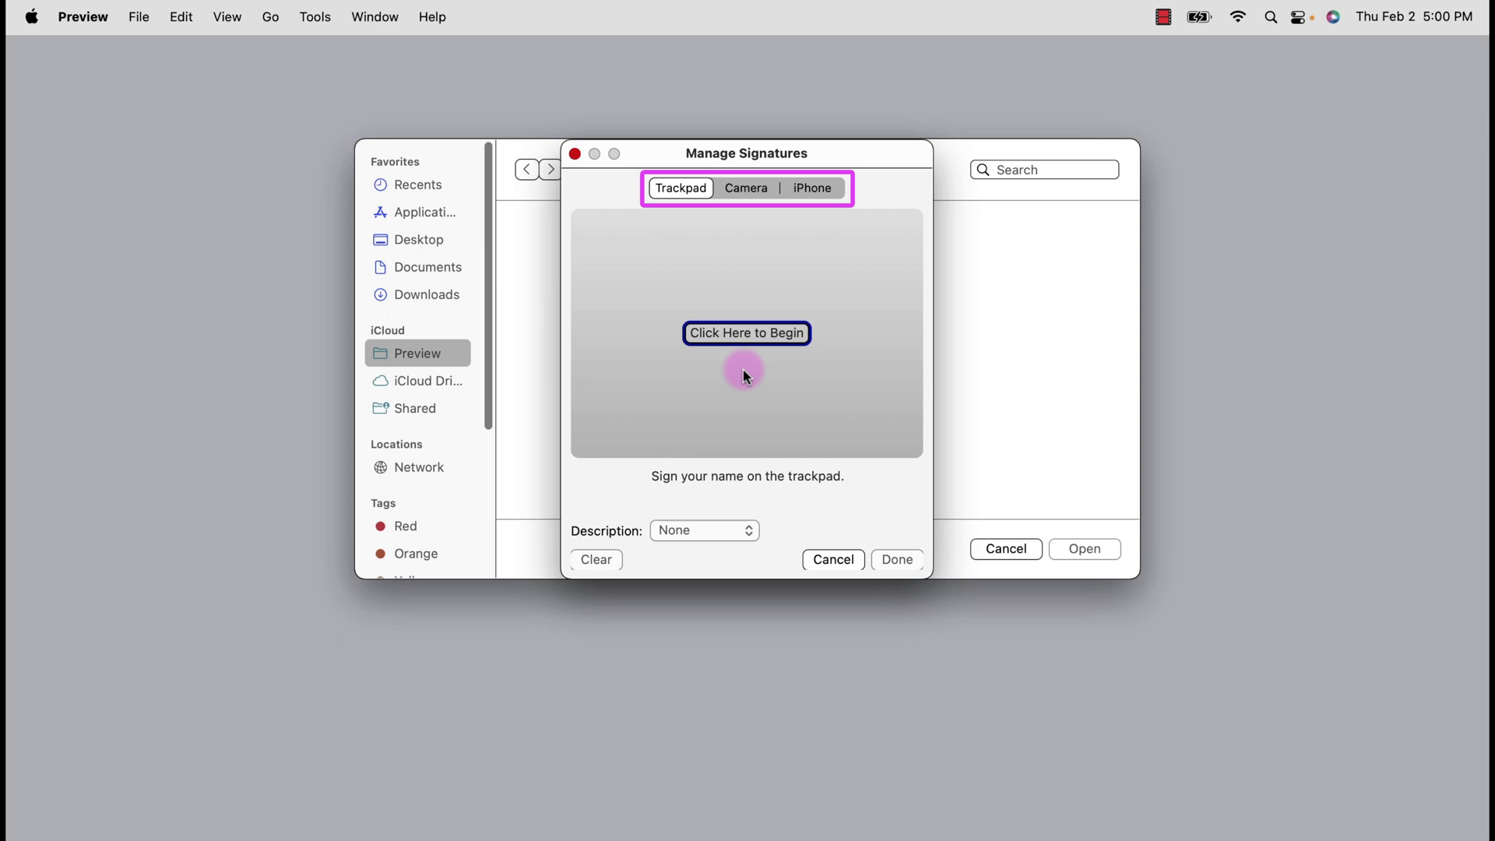
- Draw a first signature on the trackpad, then clear it to redo
click(738, 333)
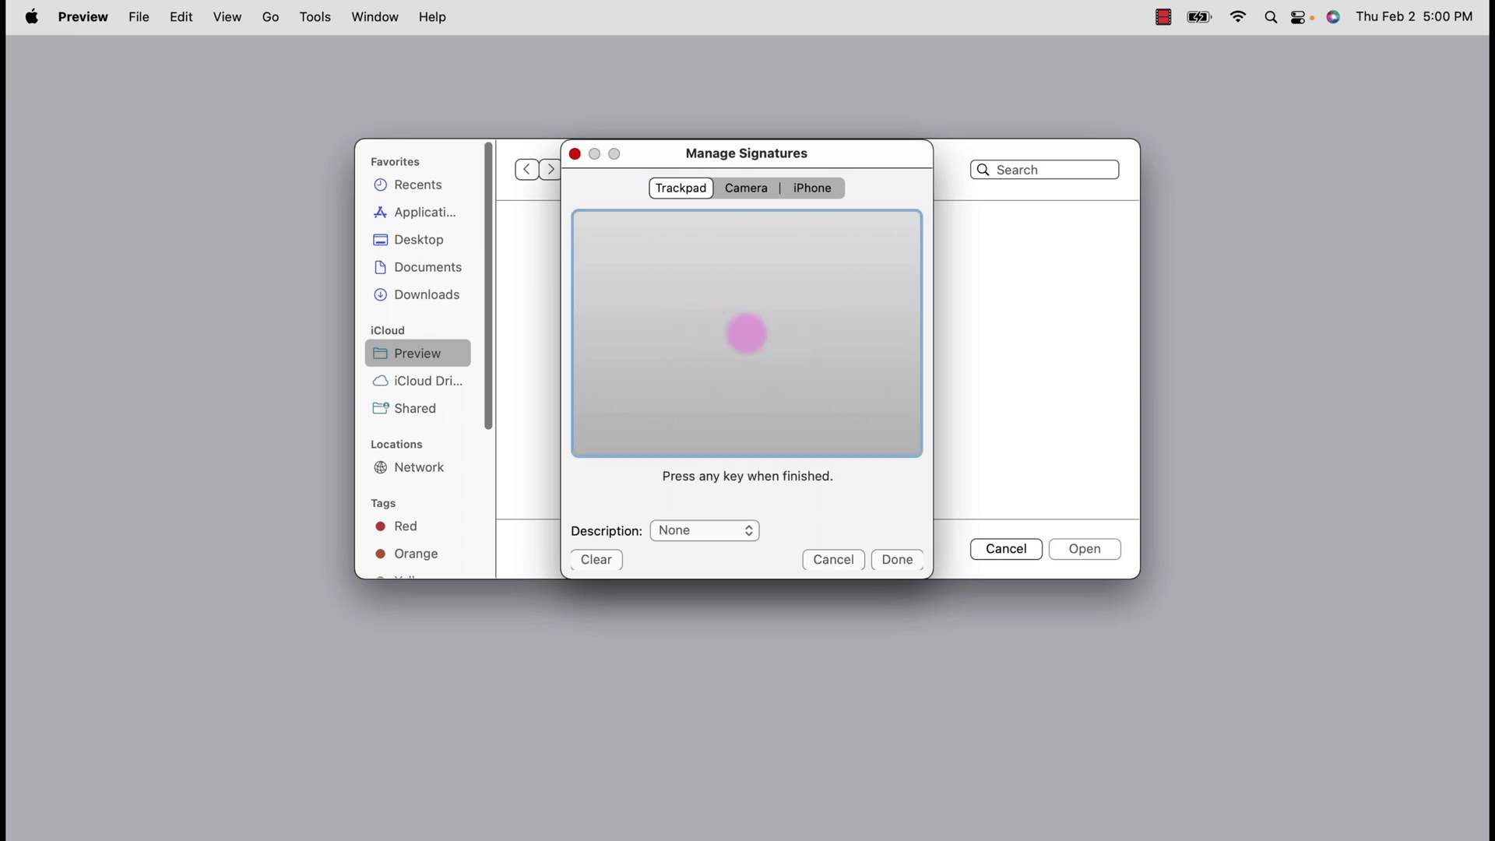
drag(625, 314, 615, 368)
click(668, 367)
mouse_move(671, 320)
mouse_down()
mouse_move(694, 395)
mouse_move(821, 323)
mouse_up()
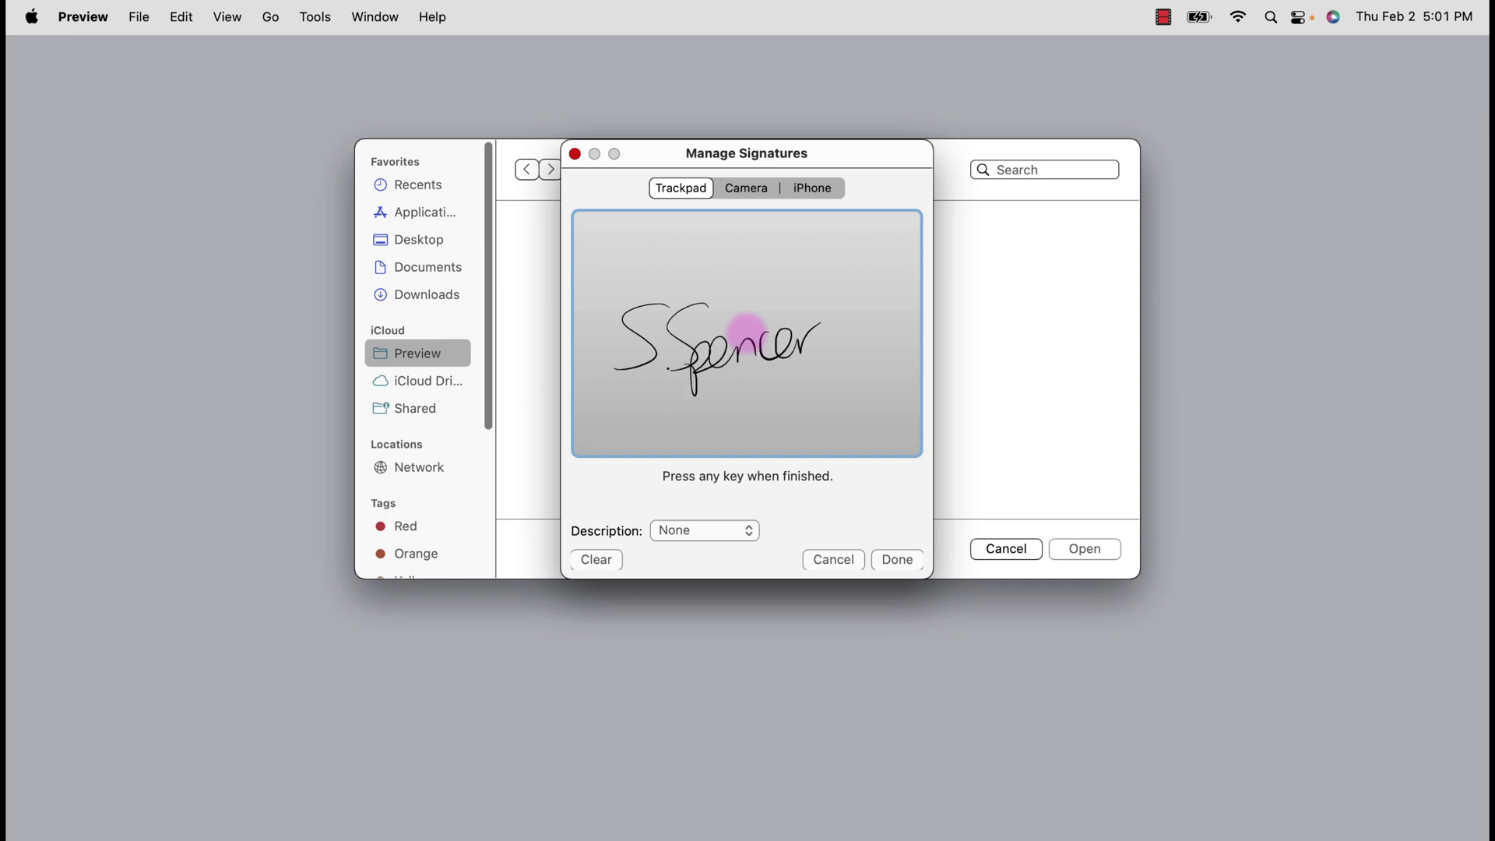
key(Return)
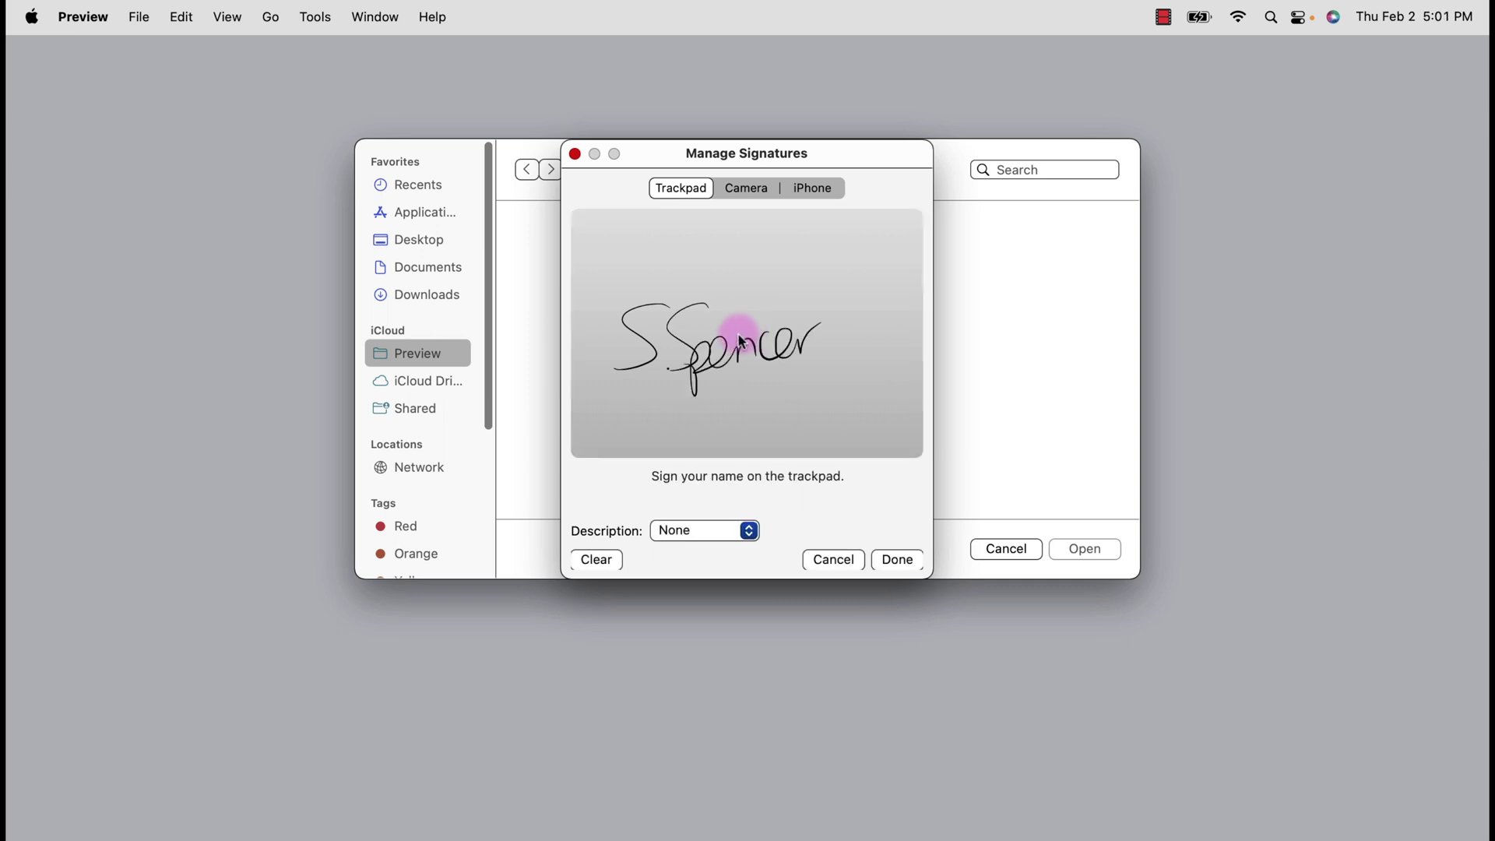
click(596, 559)
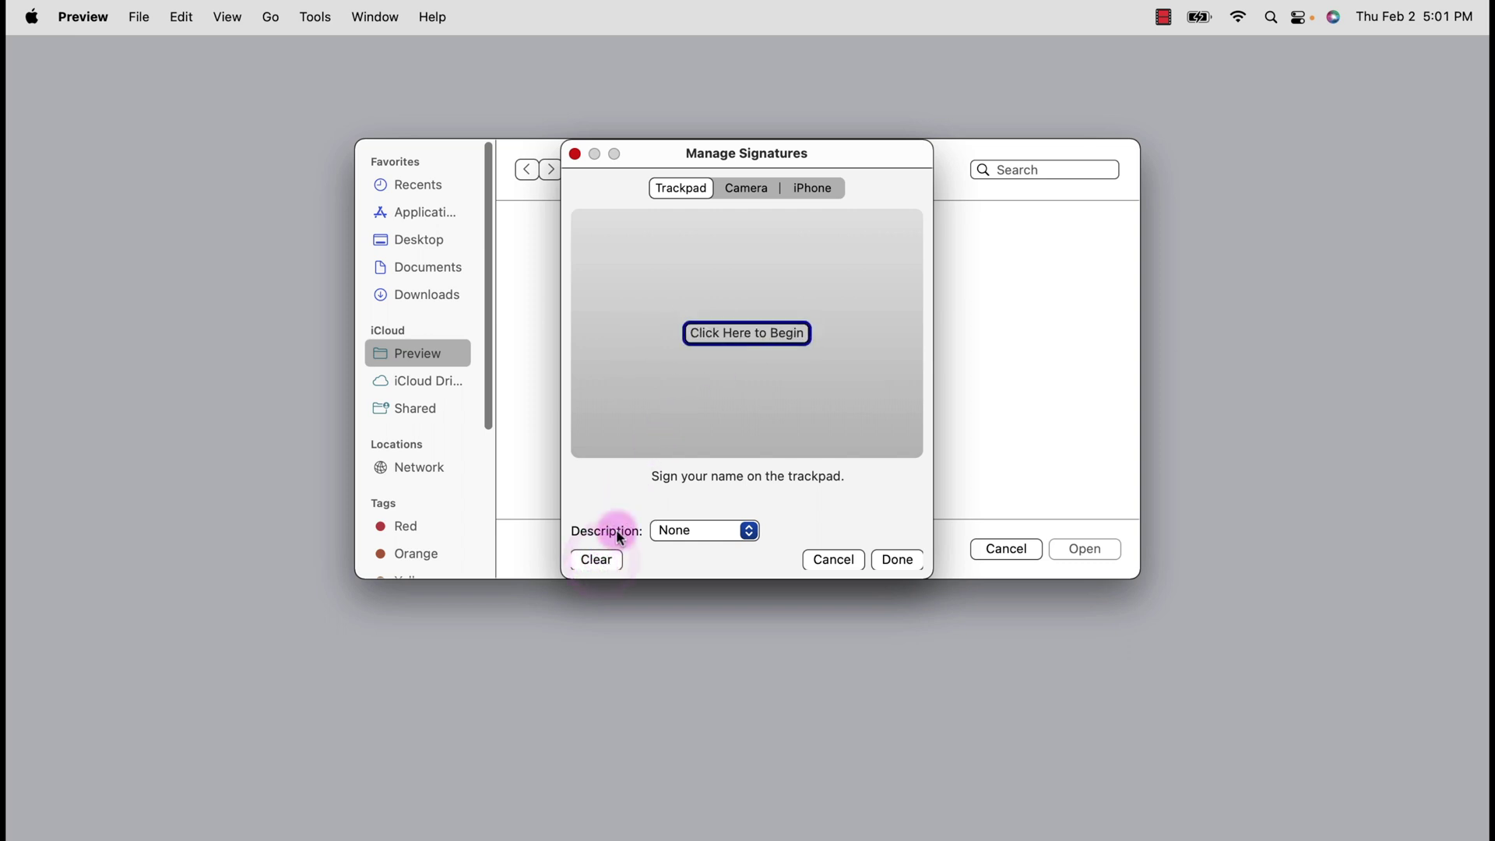
- Redraw the trackpad signature and save it with the description Nickname
click(730, 335)
drag(661, 297, 609, 360)
drag(697, 320, 757, 354)
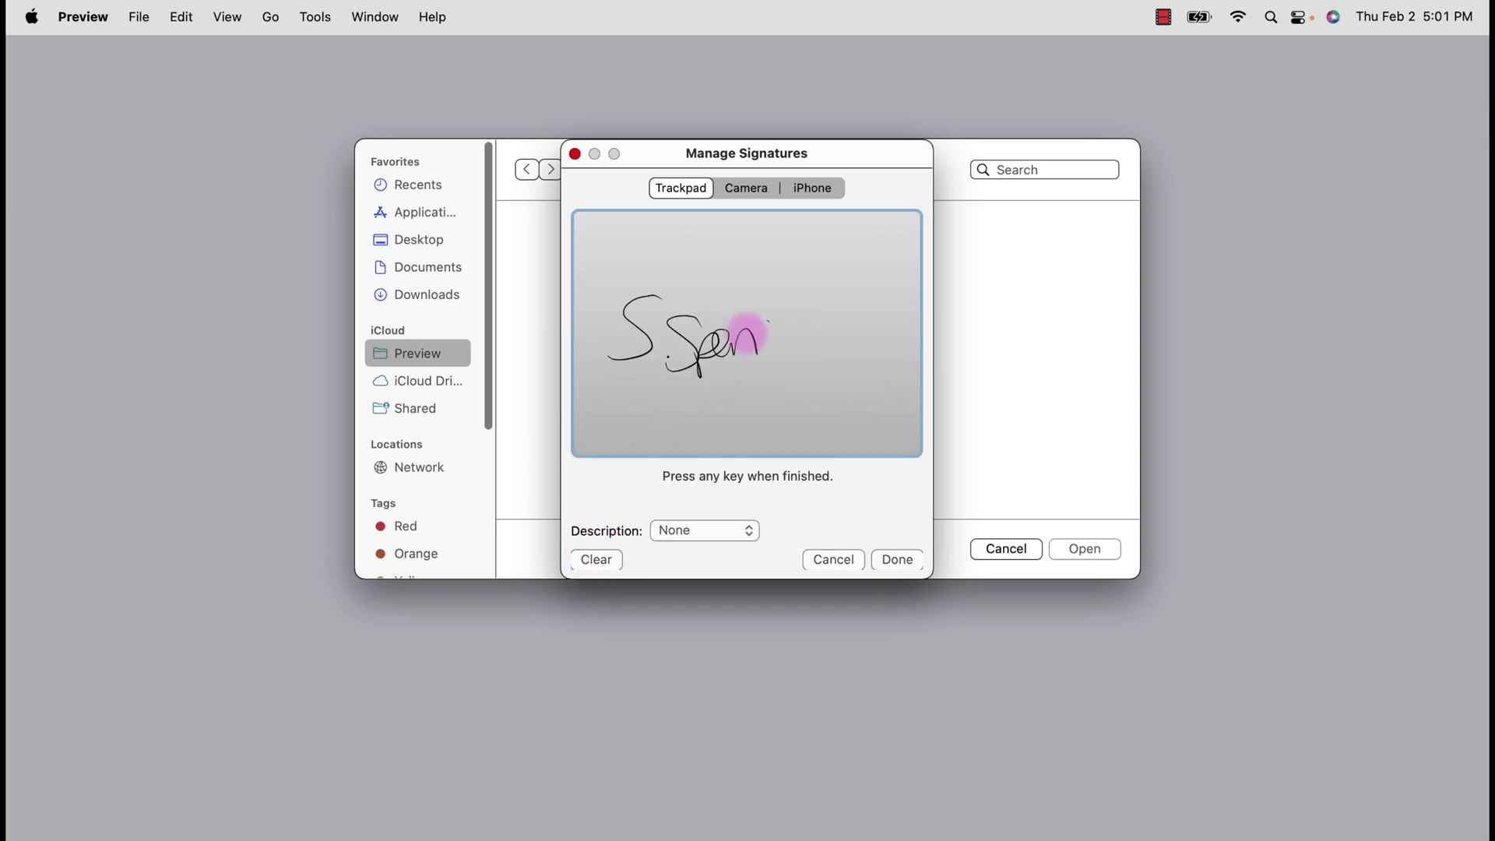
key(Return)
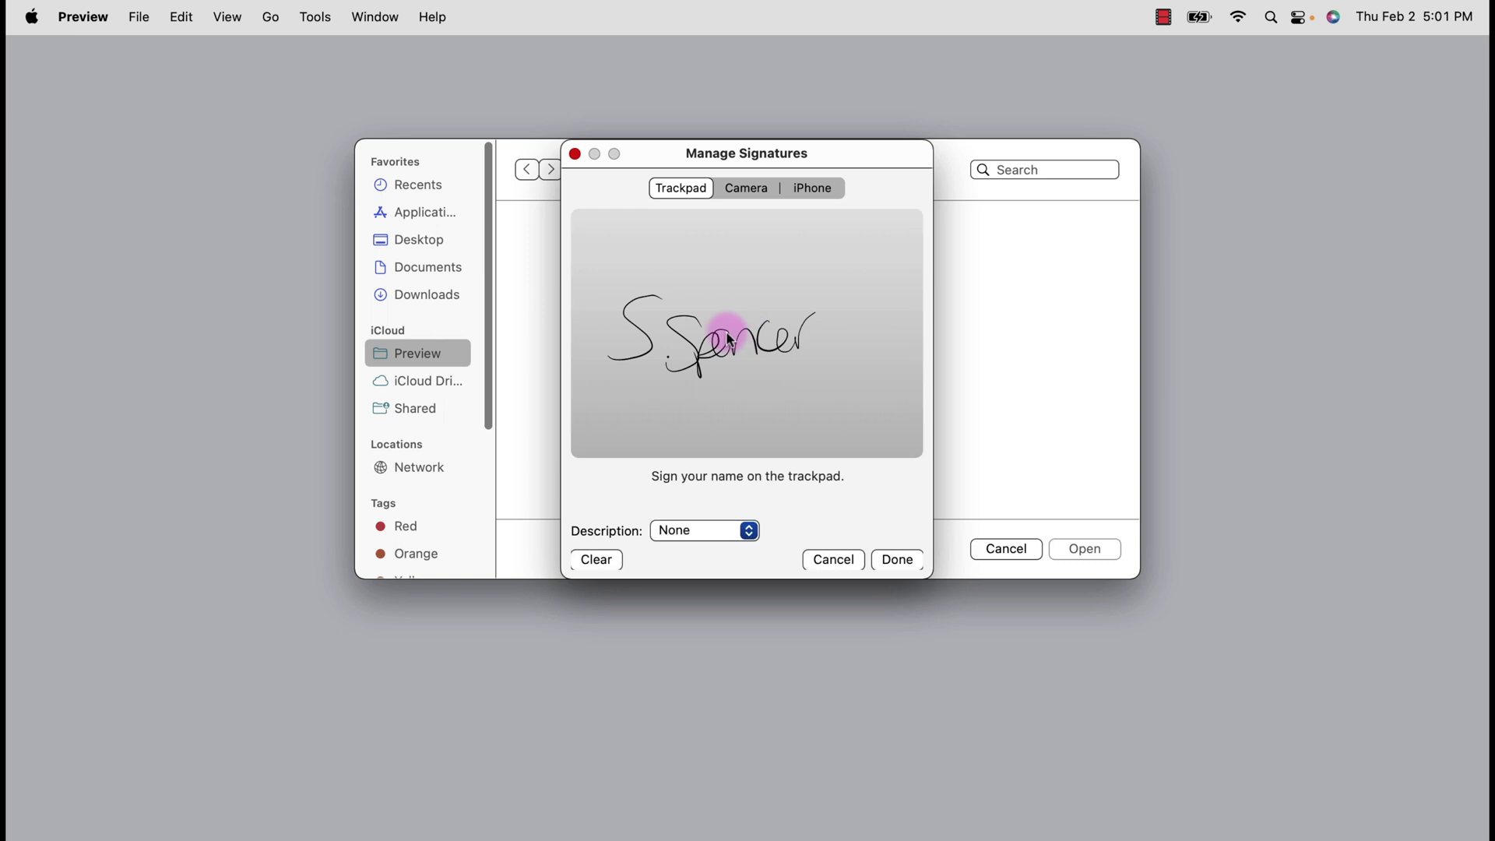
click(748, 531)
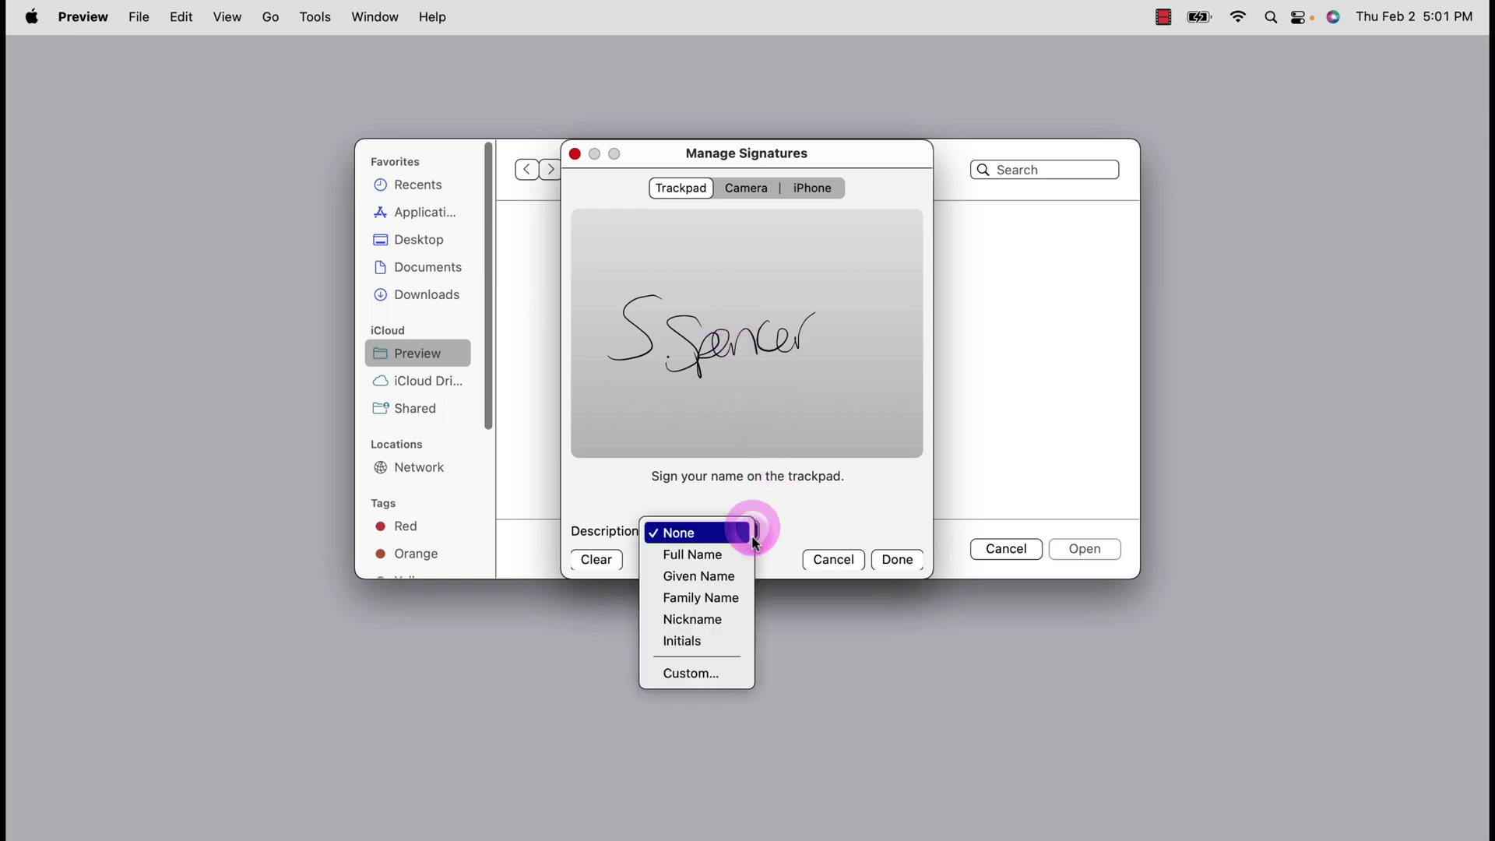
click(742, 621)
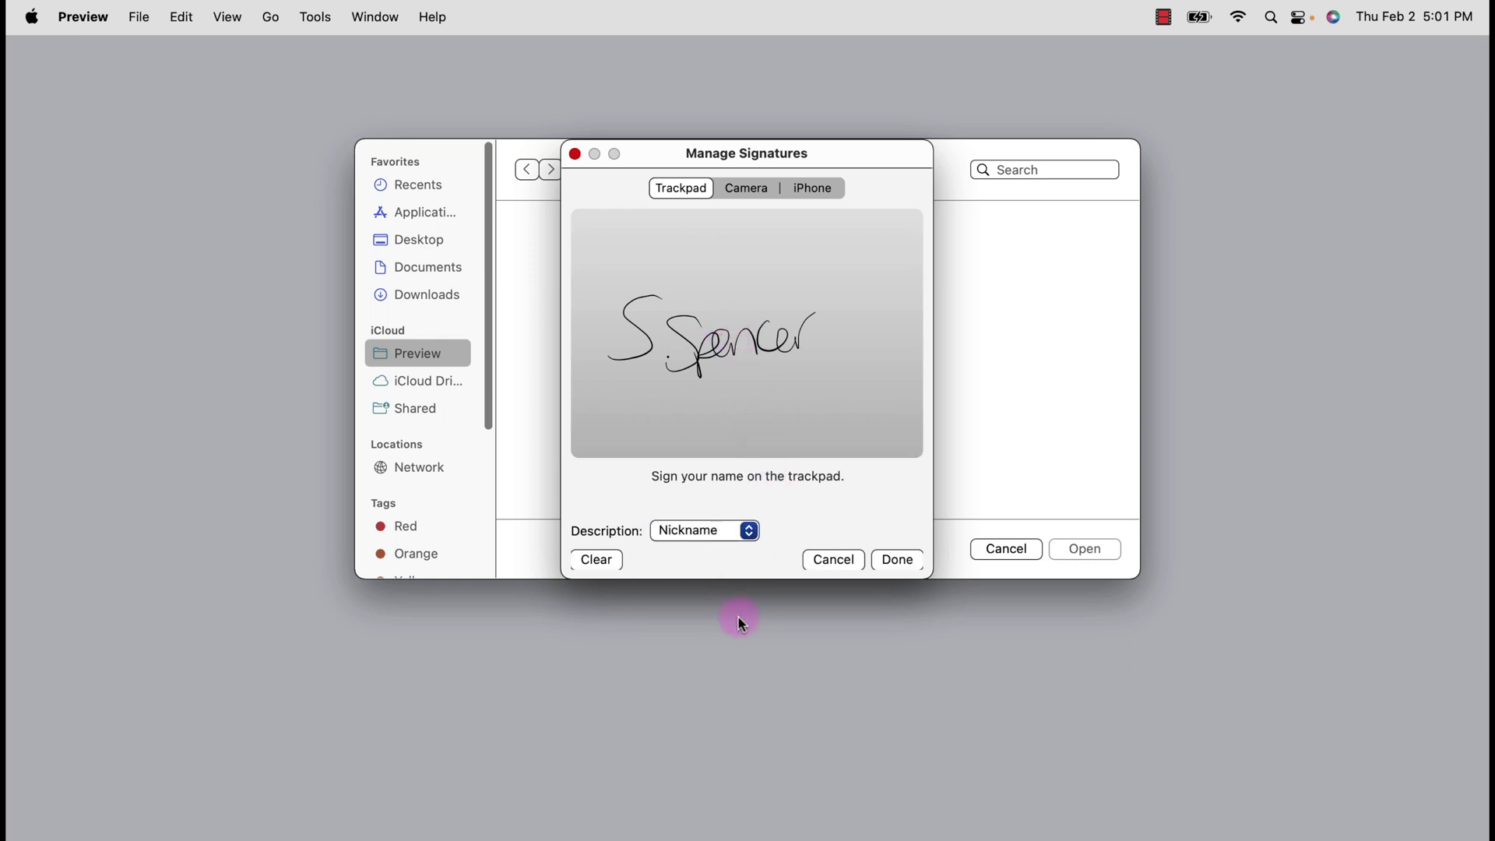
click(899, 561)
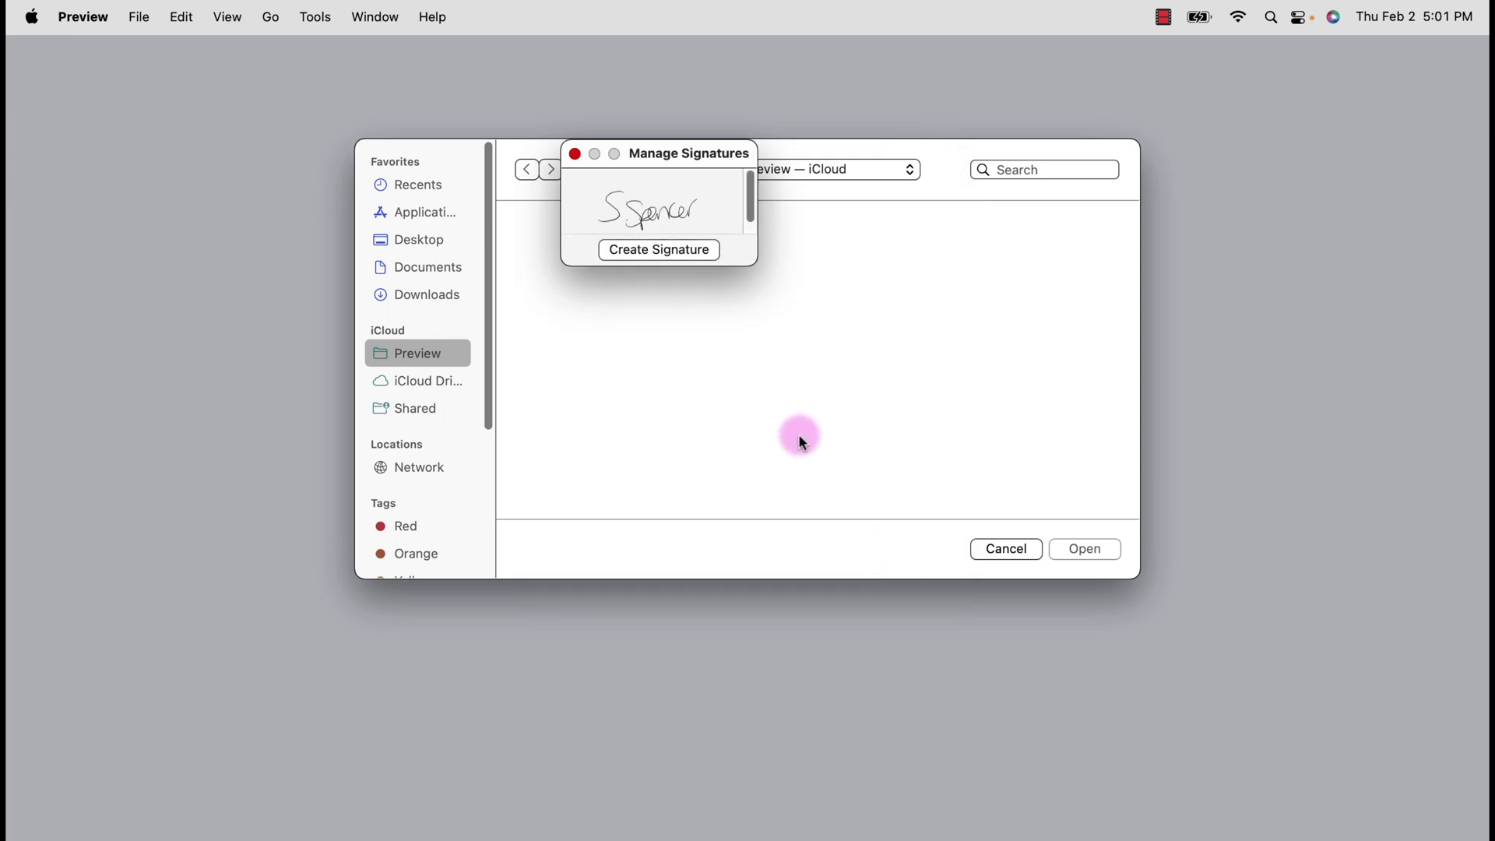
click(682, 250)
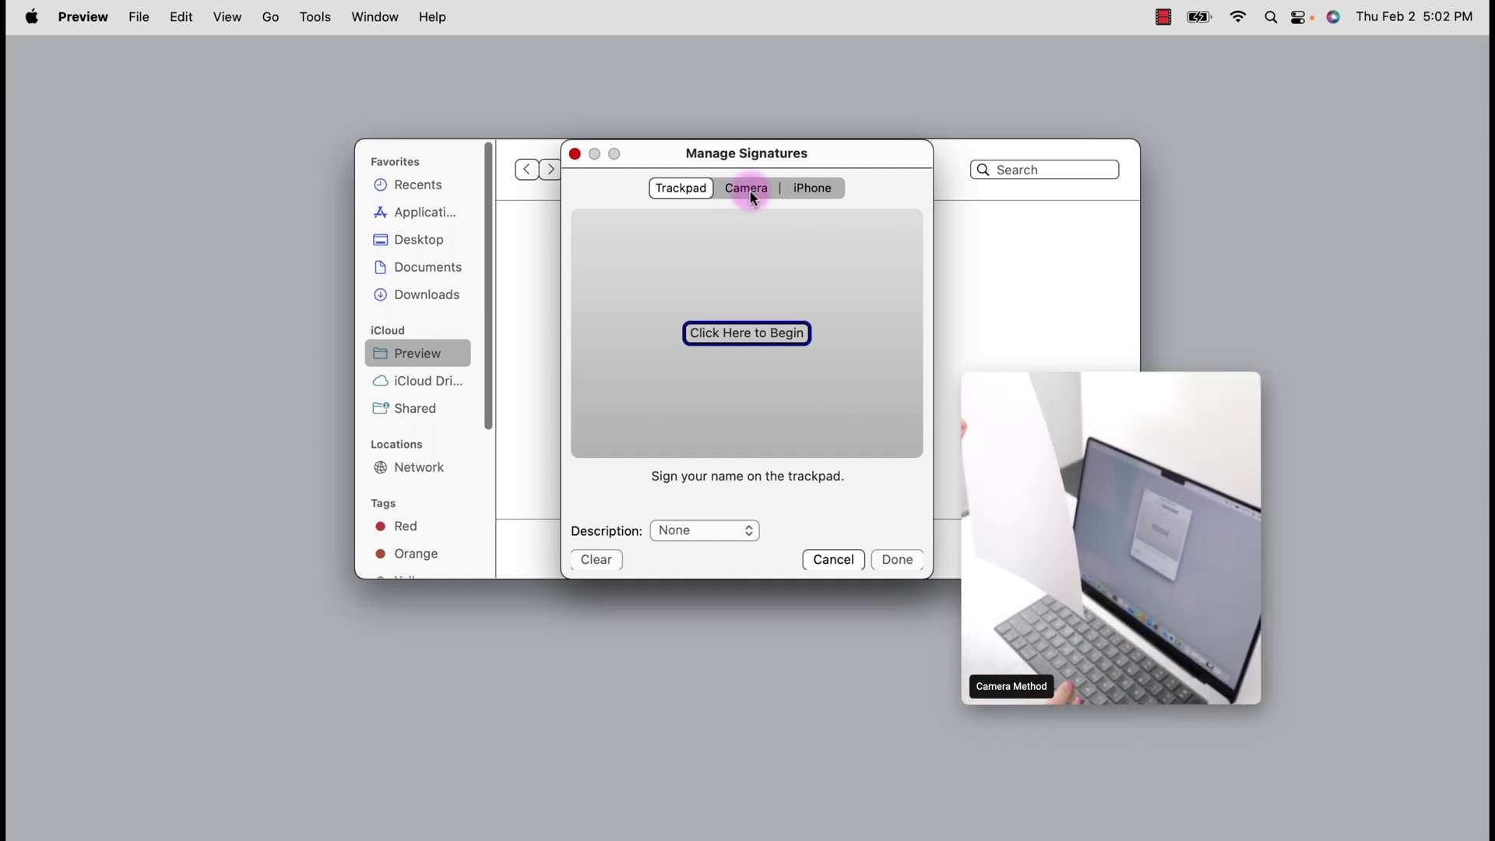
- Capture a second signature from signed paper with the camera and save it
click(750, 191)
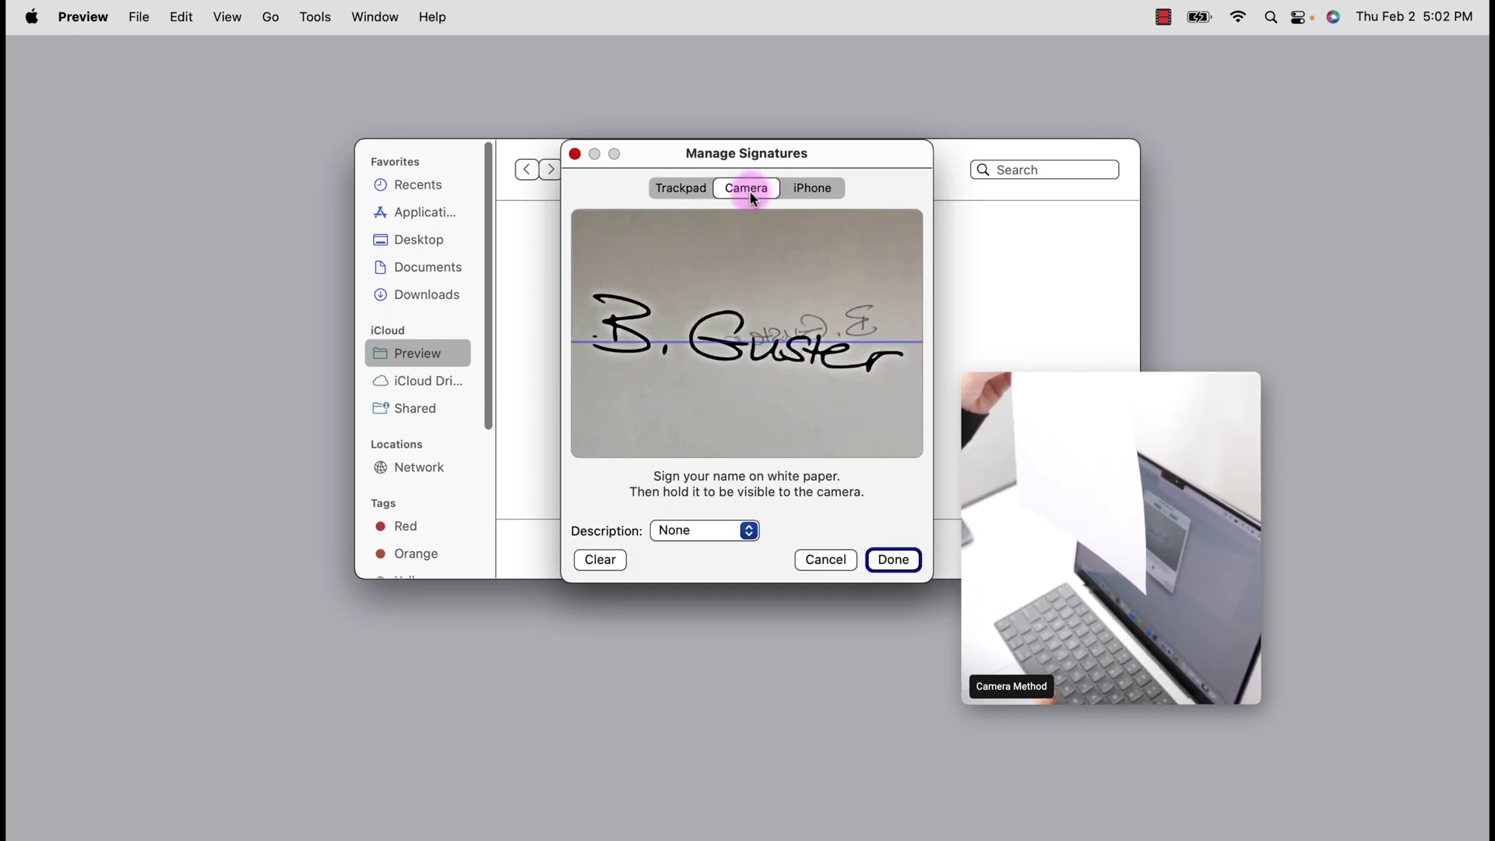
click(894, 560)
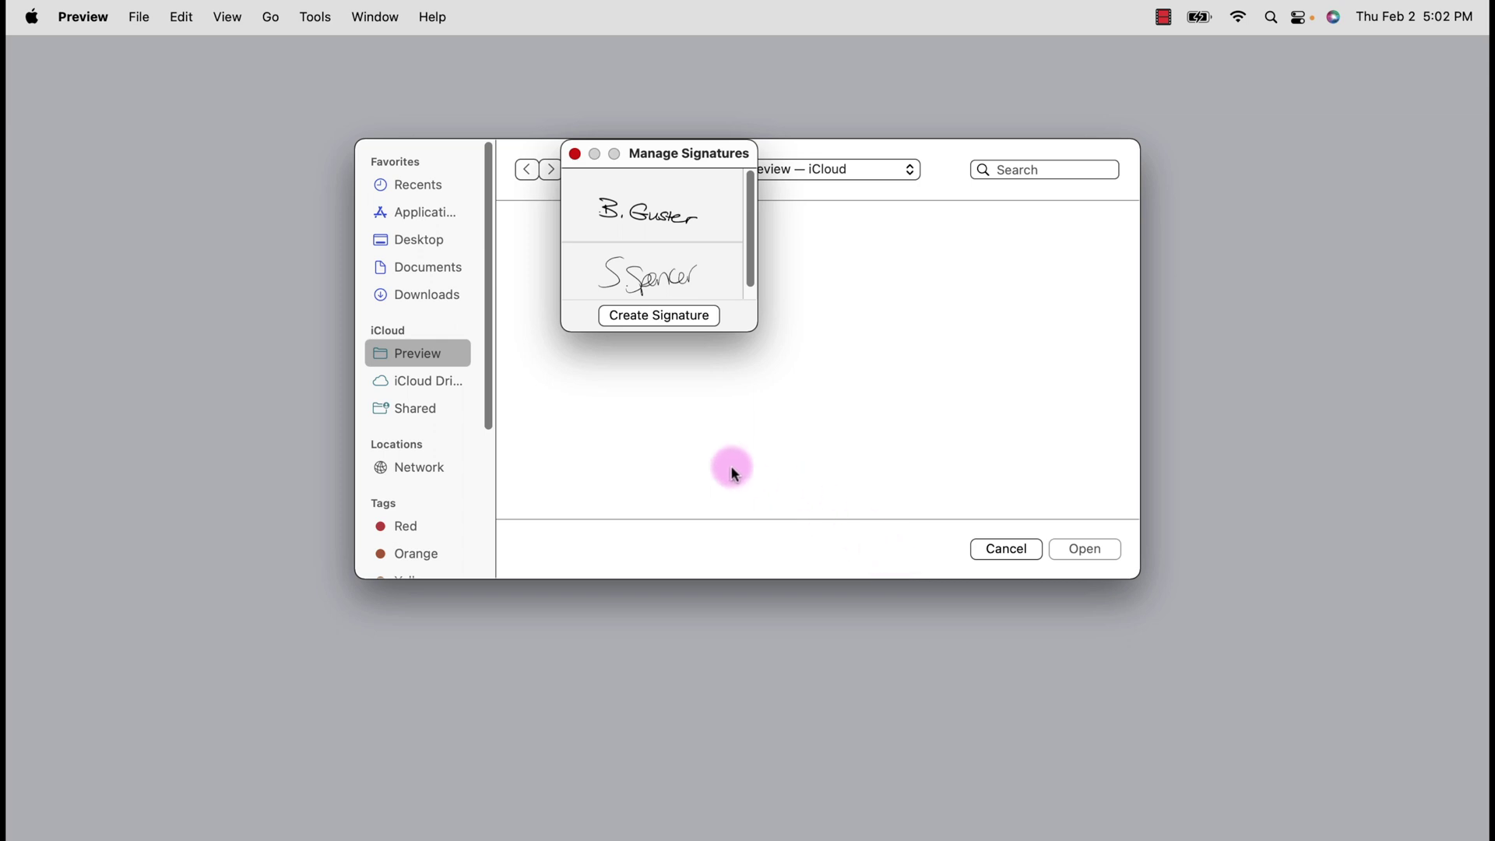
click(669, 315)
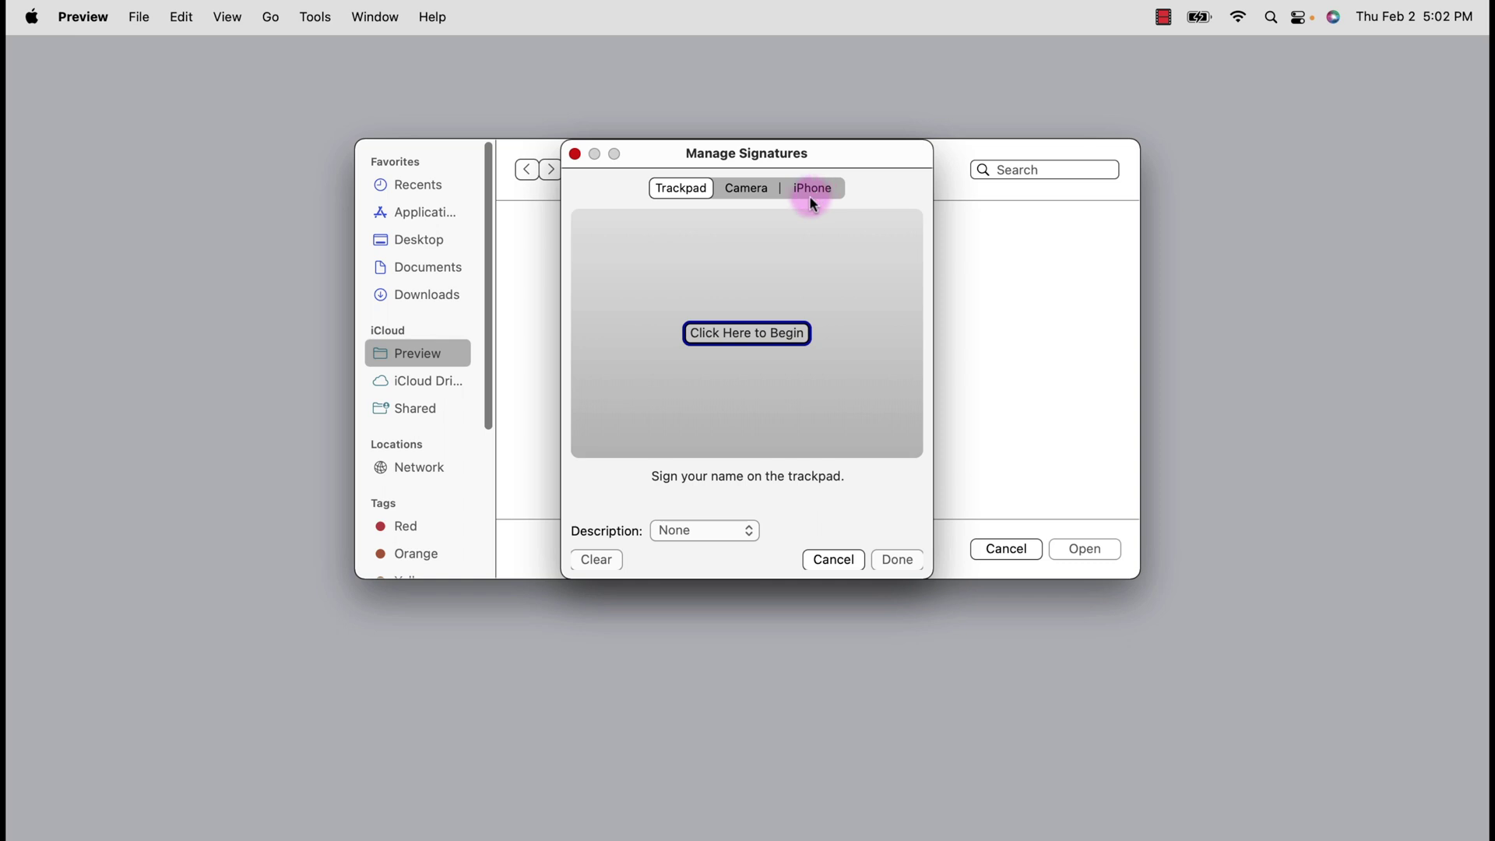
- Add a third signature signed on the iPhone, then open Offer PDF Sign2
click(812, 192)
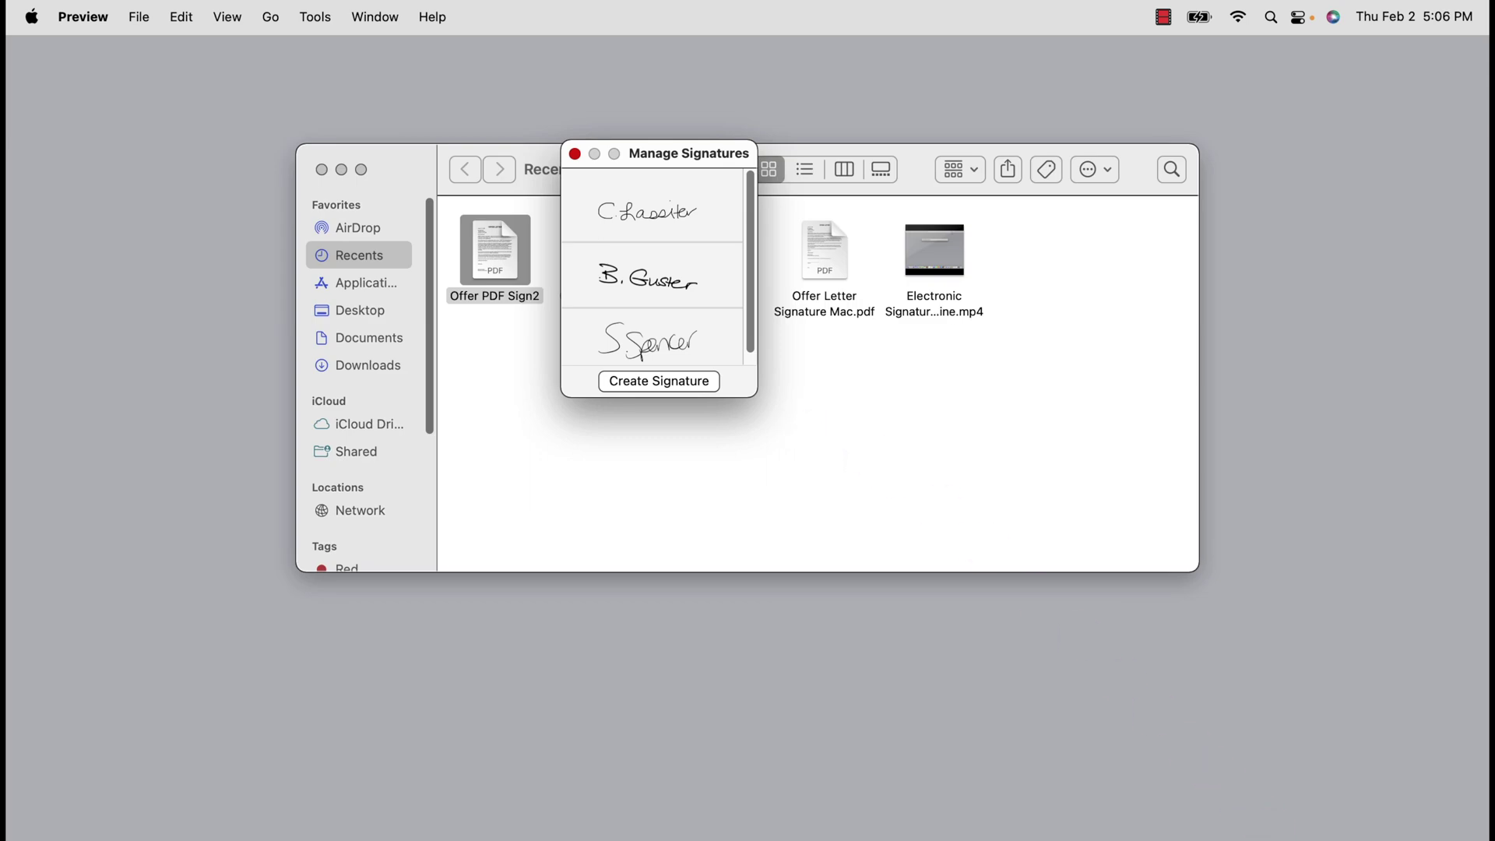
key(super+o)
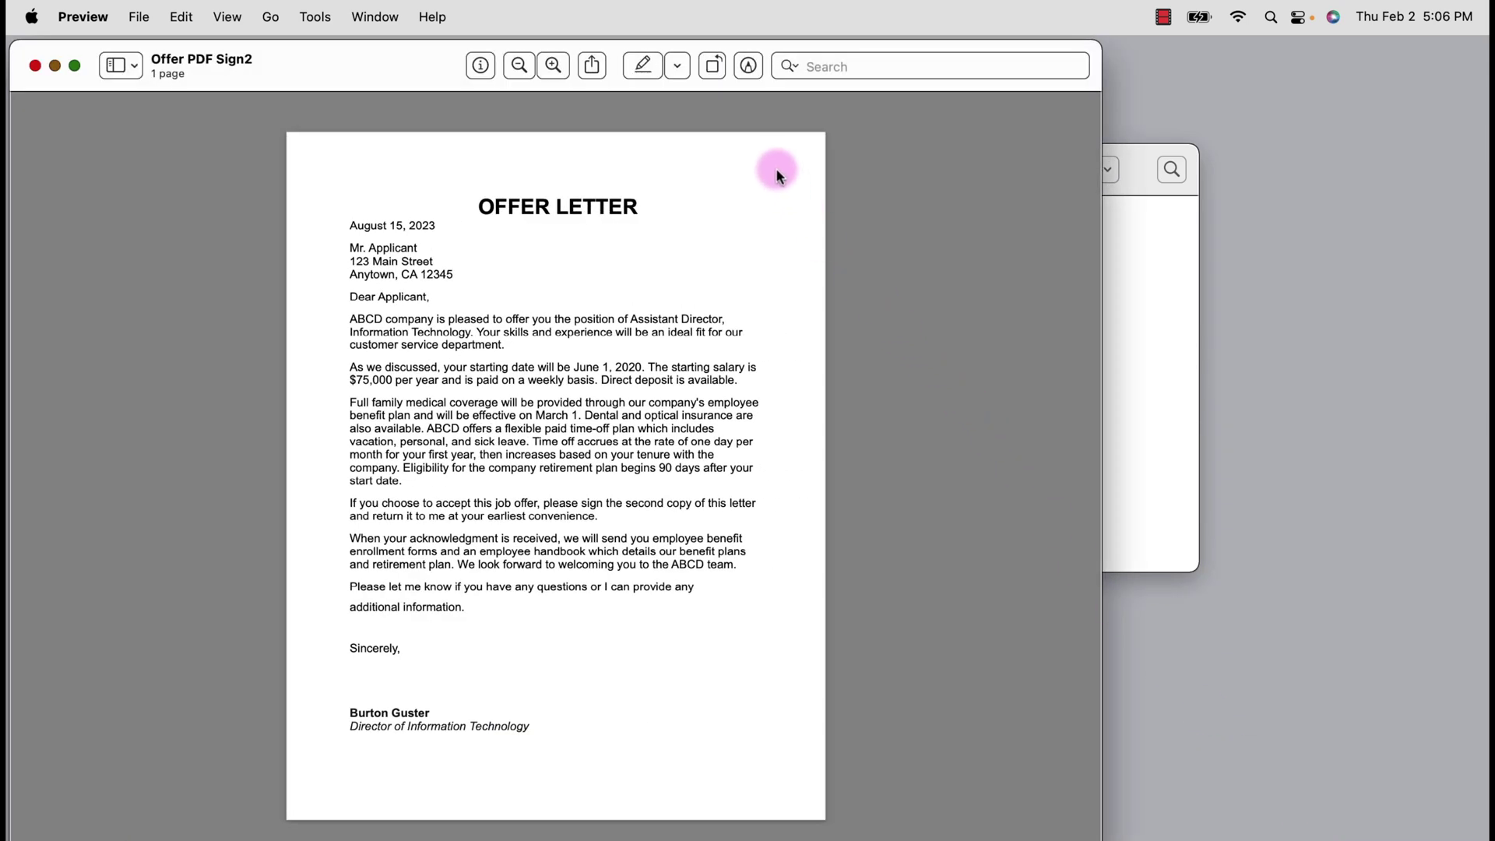
- Place the B. Guster signature below Sincerely and enlarge it slightly
click(749, 67)
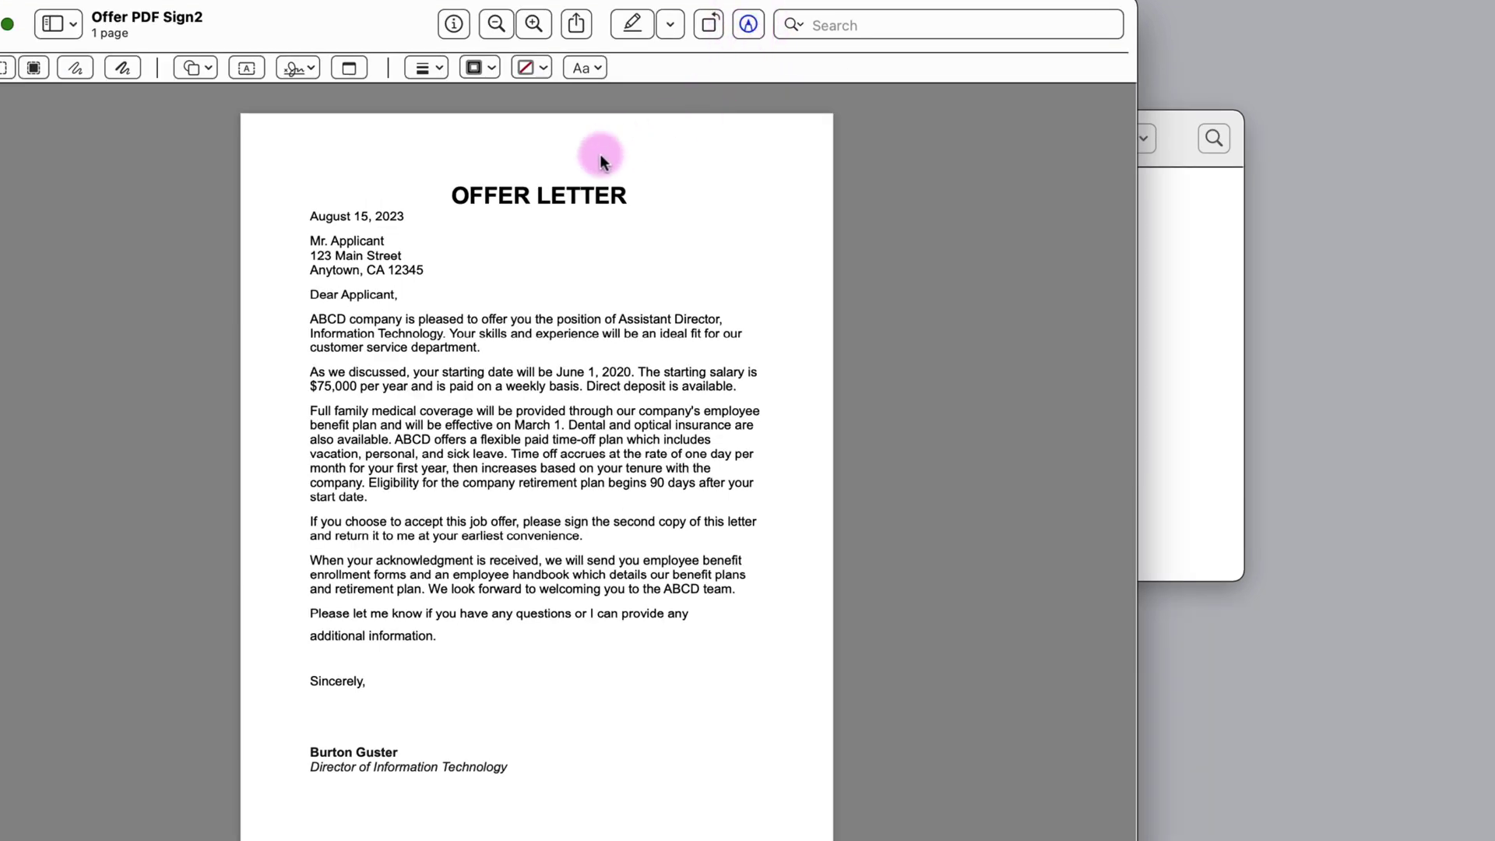
click(305, 70)
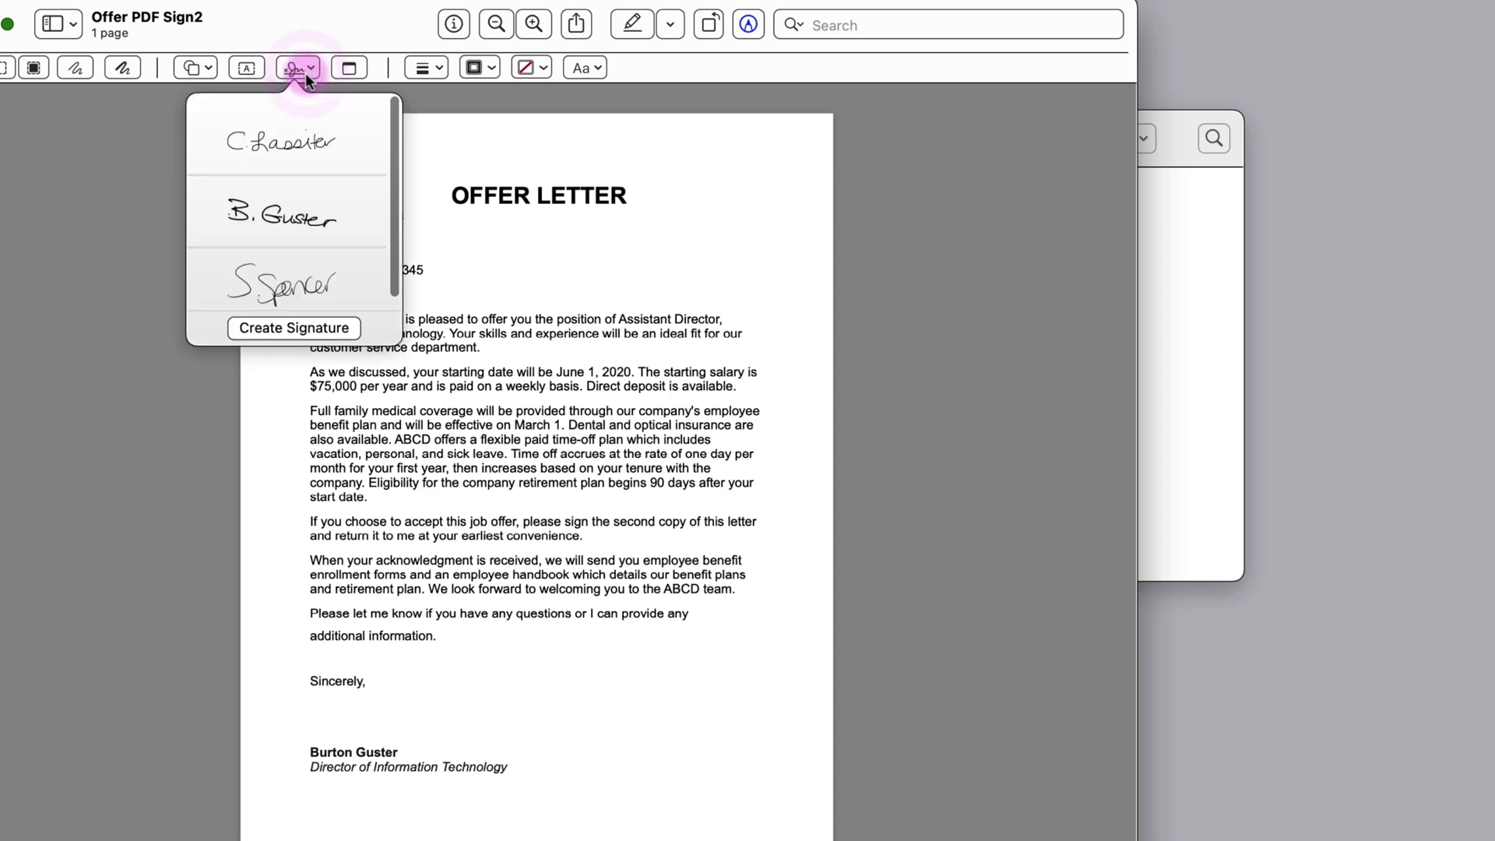
click(288, 214)
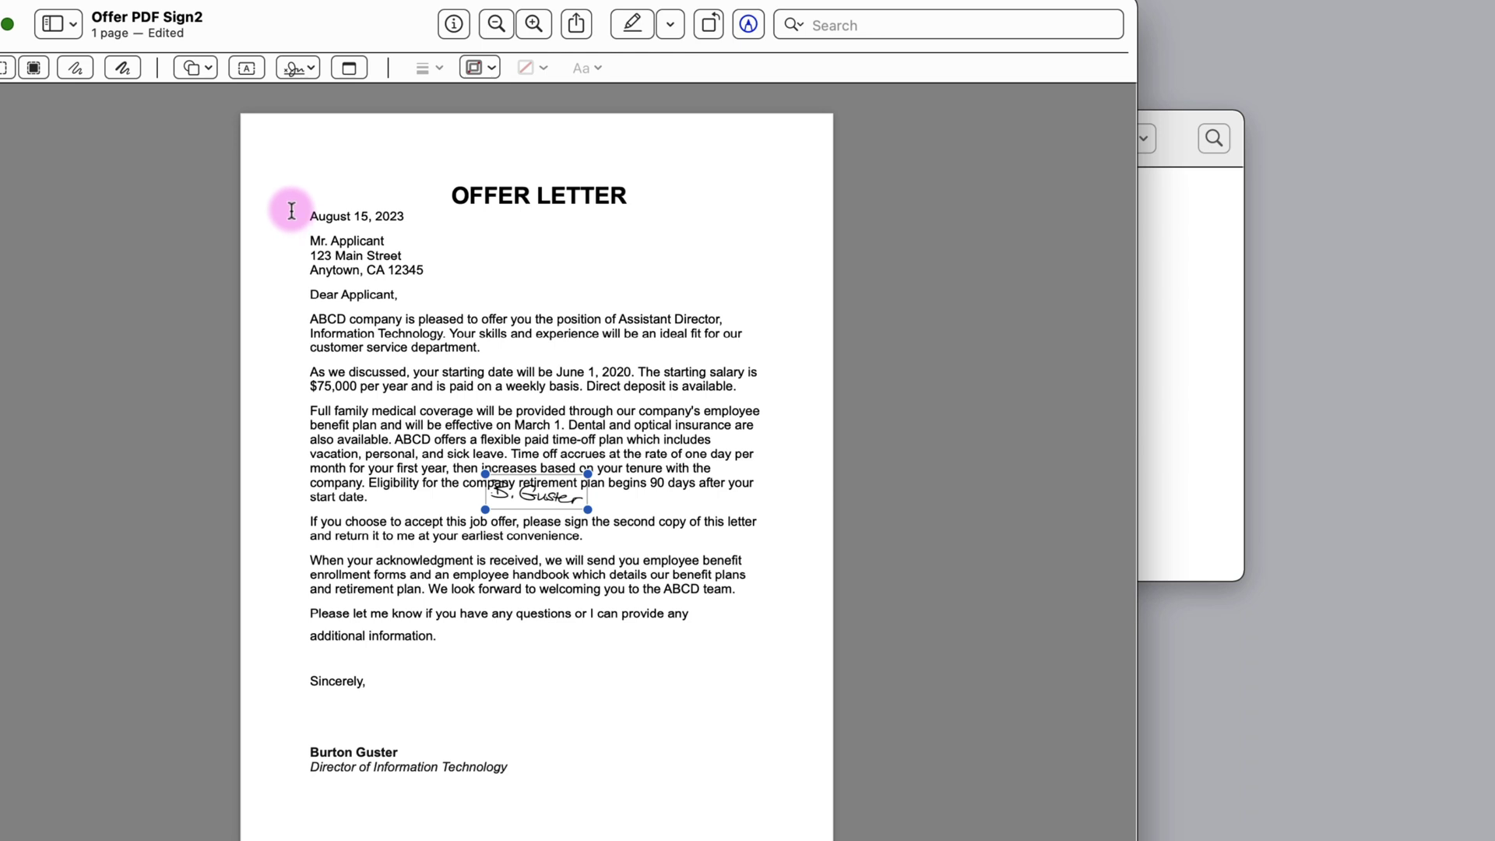
mouse_move(527, 483)
mouse_down()
mouse_move(419, 679)
mouse_move(345, 710)
mouse_move(430, 685)
mouse_up()
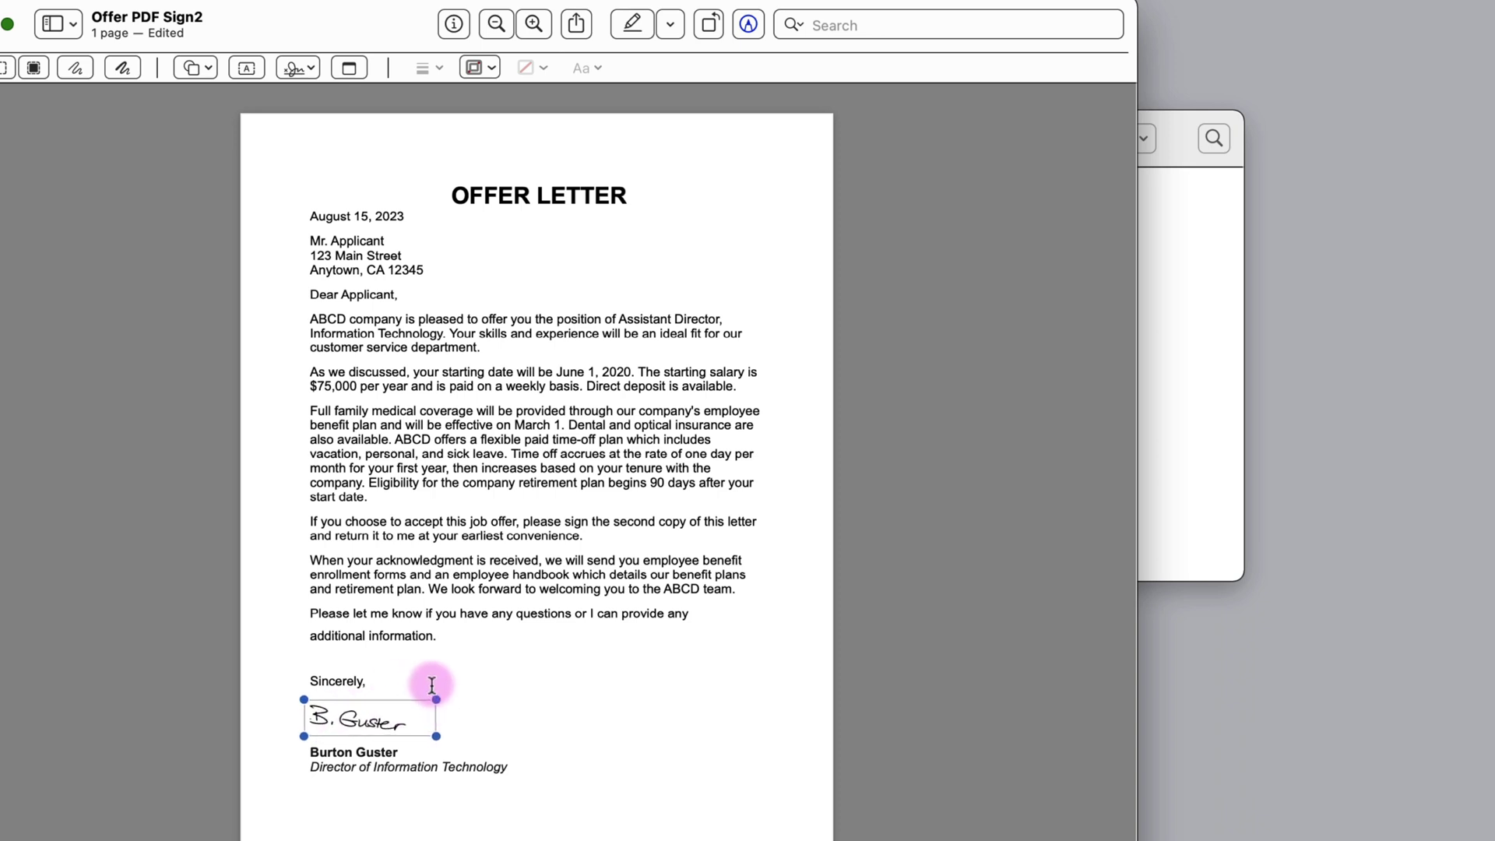
drag(430, 685, 445, 683)
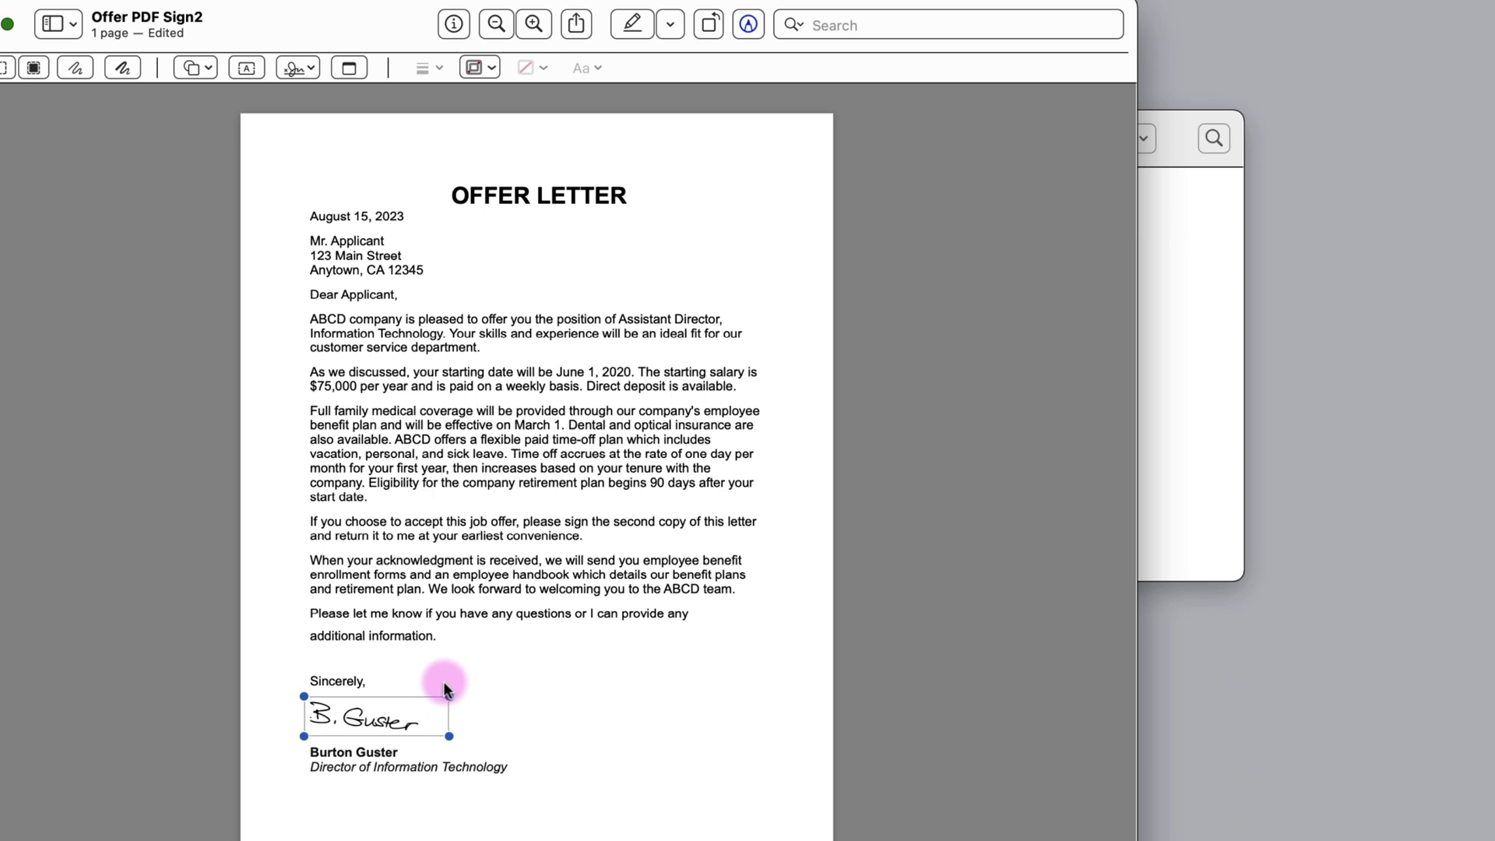
click(495, 708)
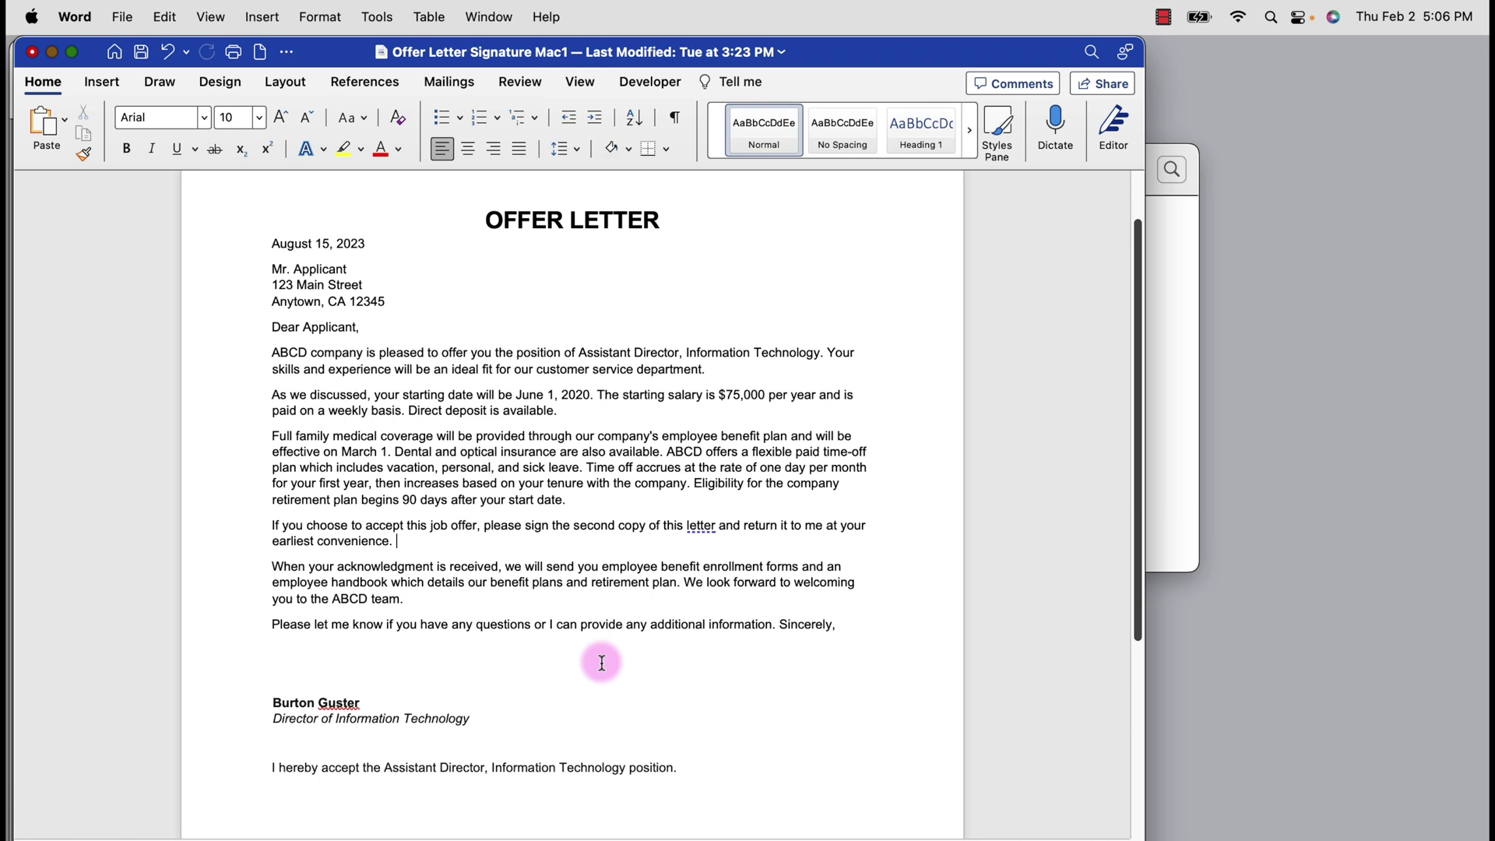
- Screenshot the blank area beneath Sincerely in the Word letter to the desktop
key(super+shift+4)
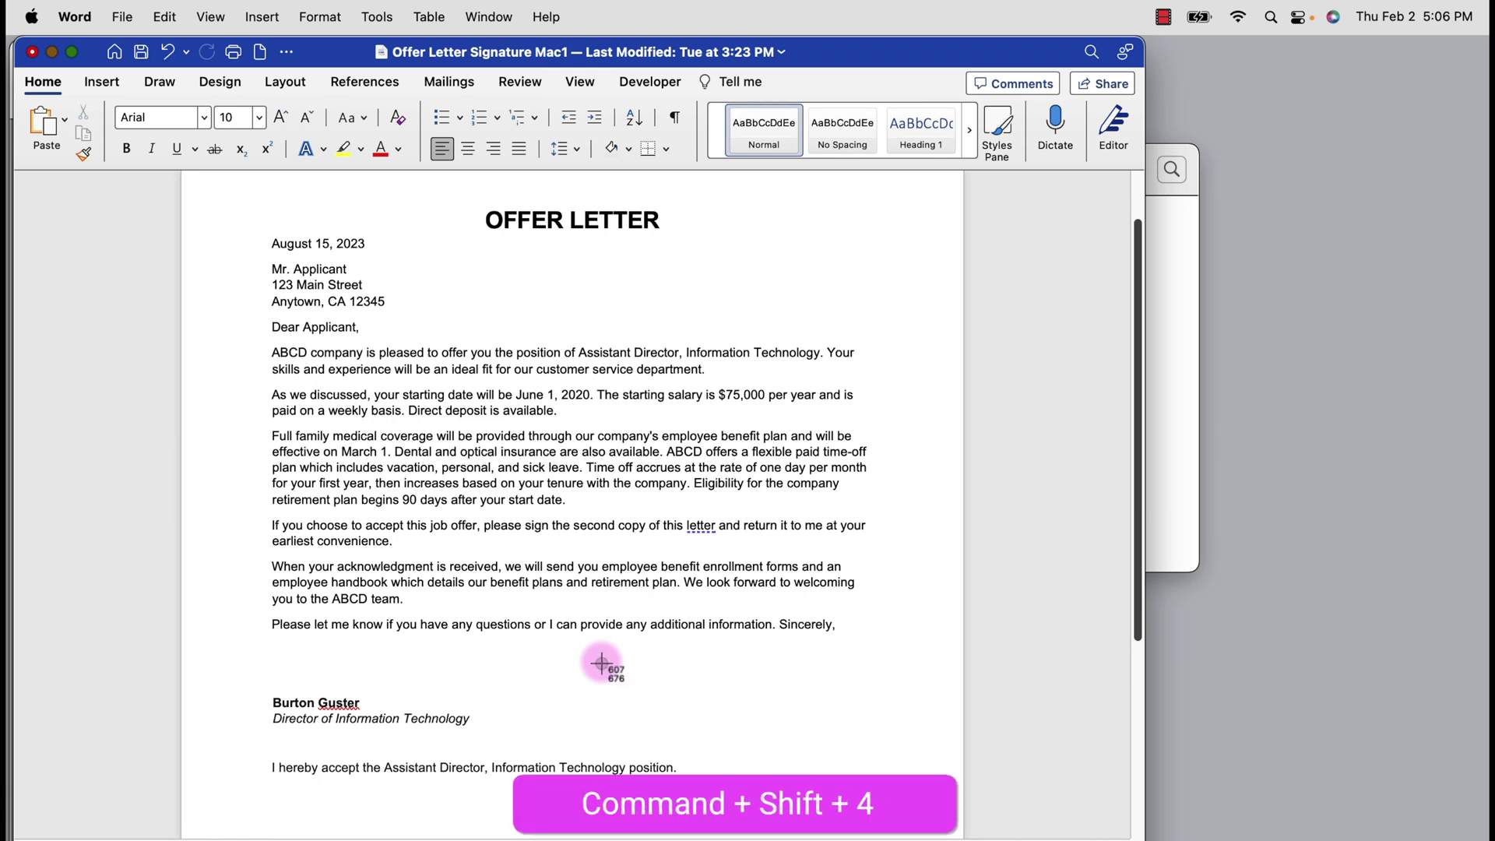
drag(608, 651, 816, 735)
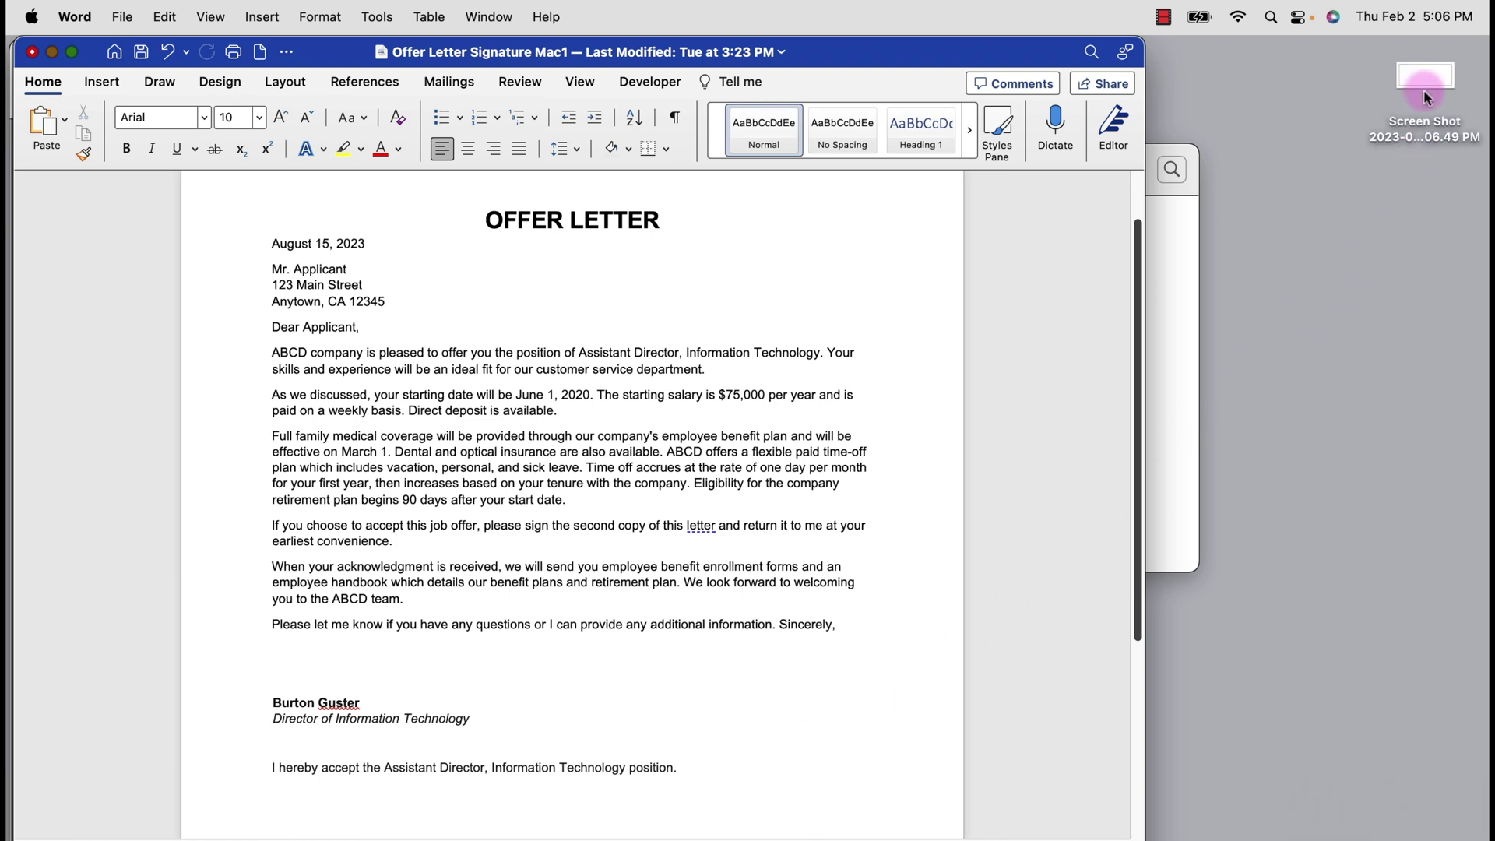
right_click(1420, 73)
mouse_move(1227, 107)
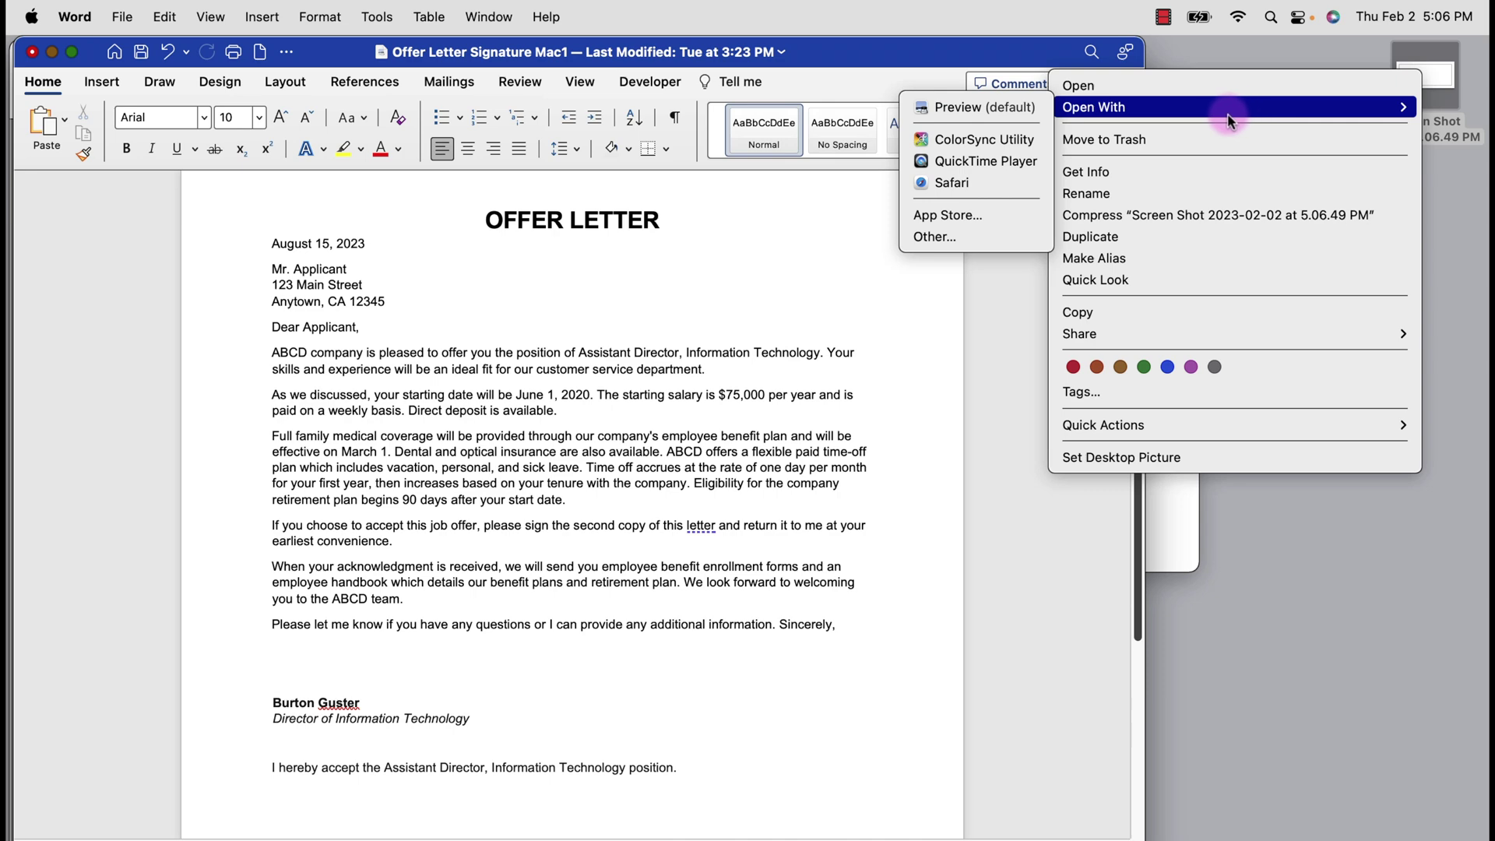
click(1012, 106)
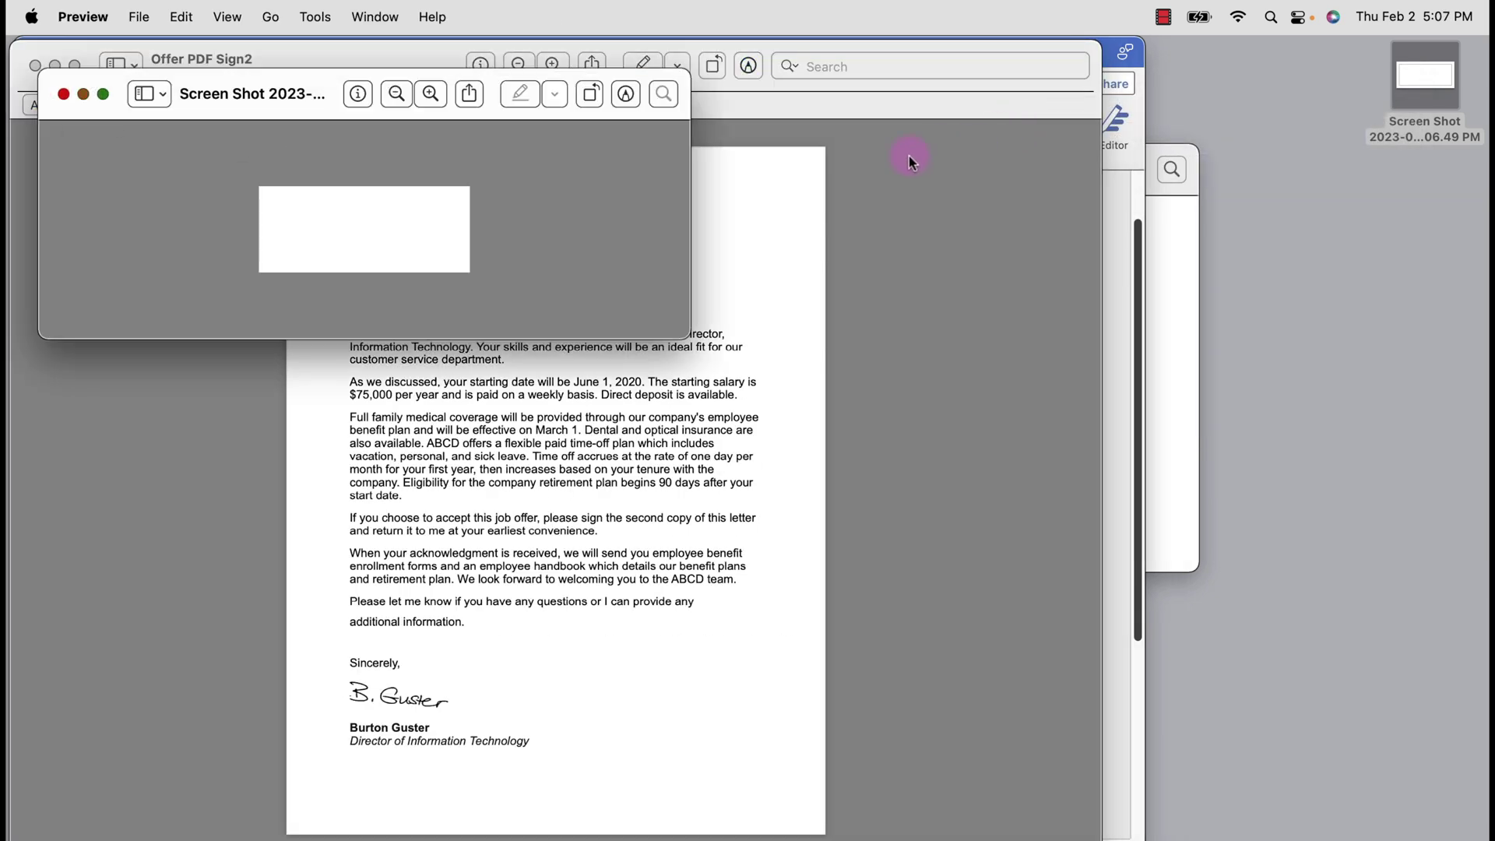
click(626, 95)
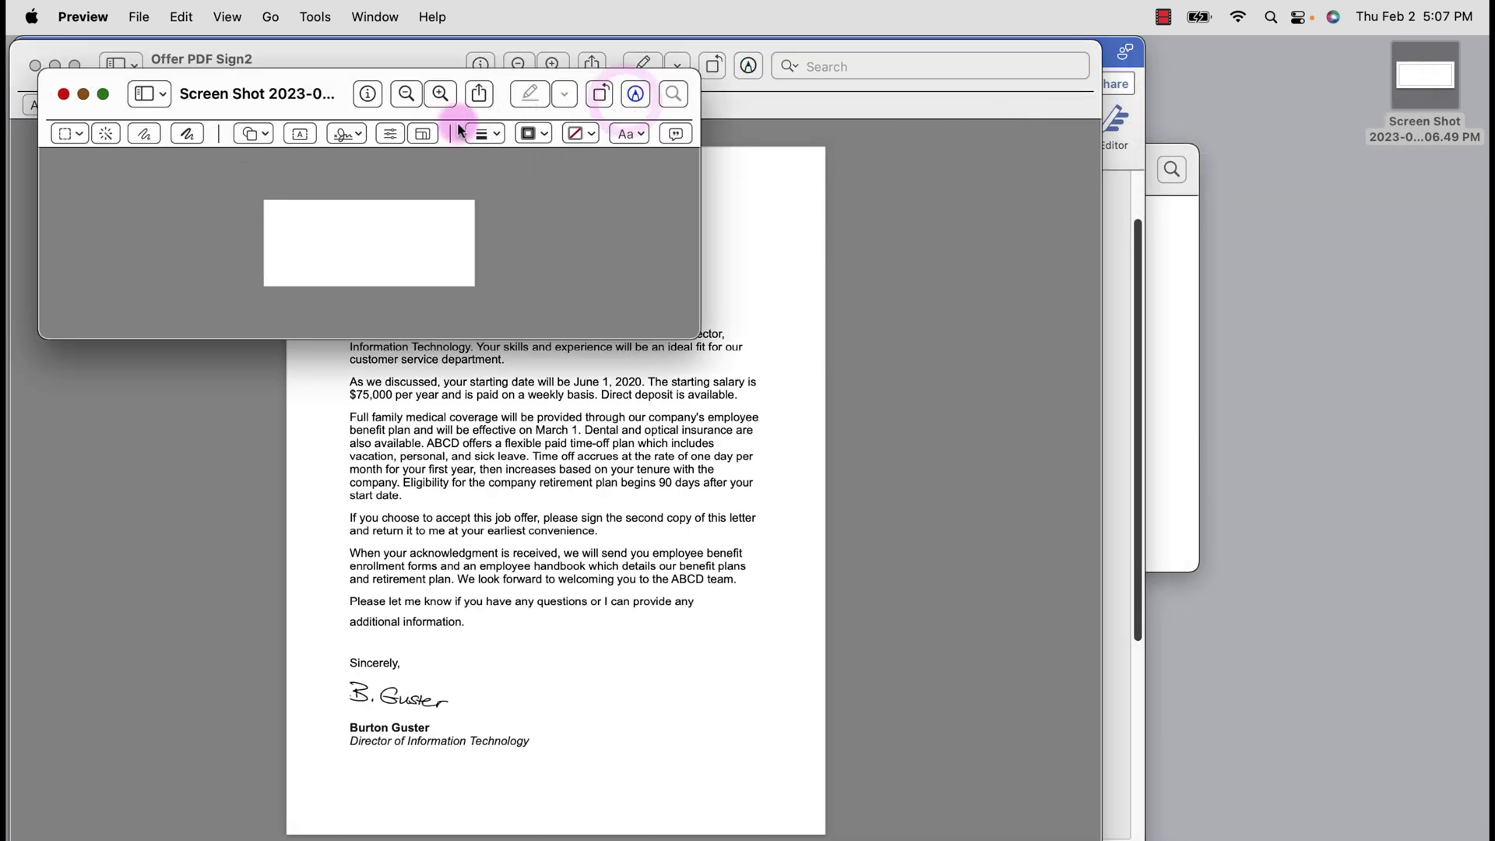
click(355, 138)
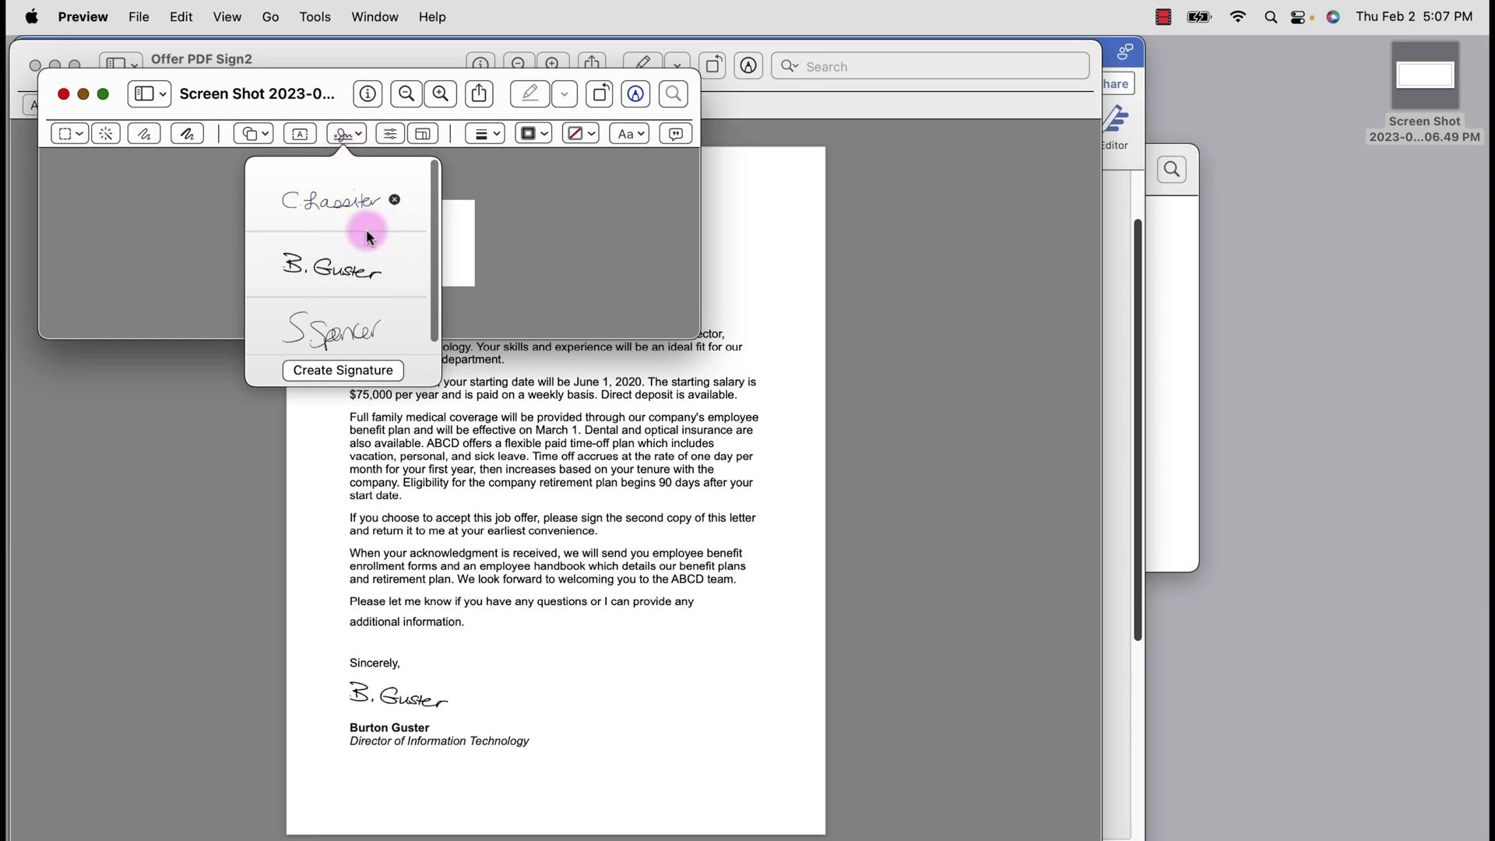
click(333, 267)
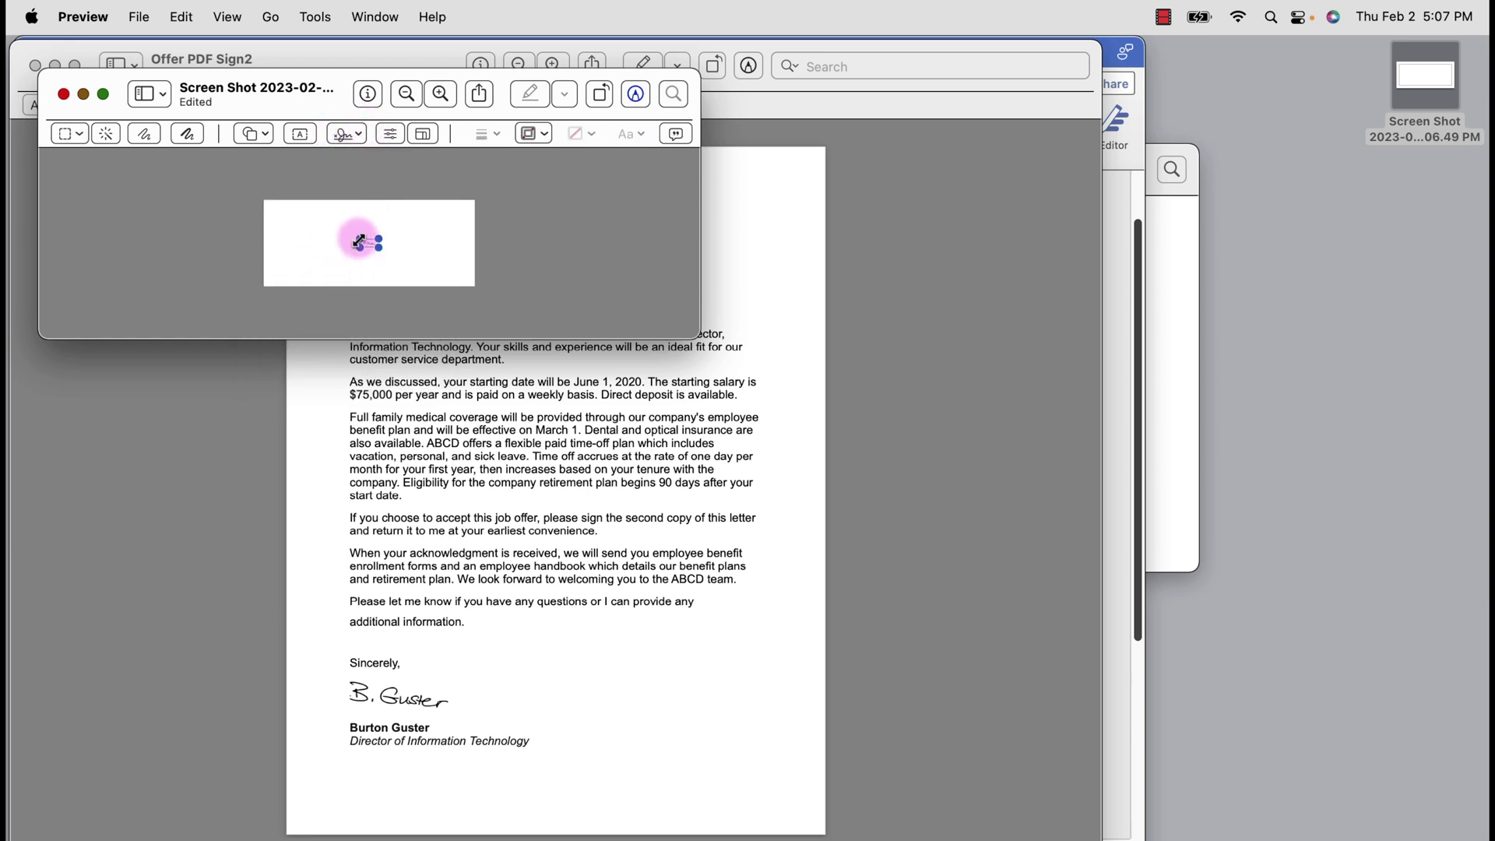
drag(359, 247, 299, 267)
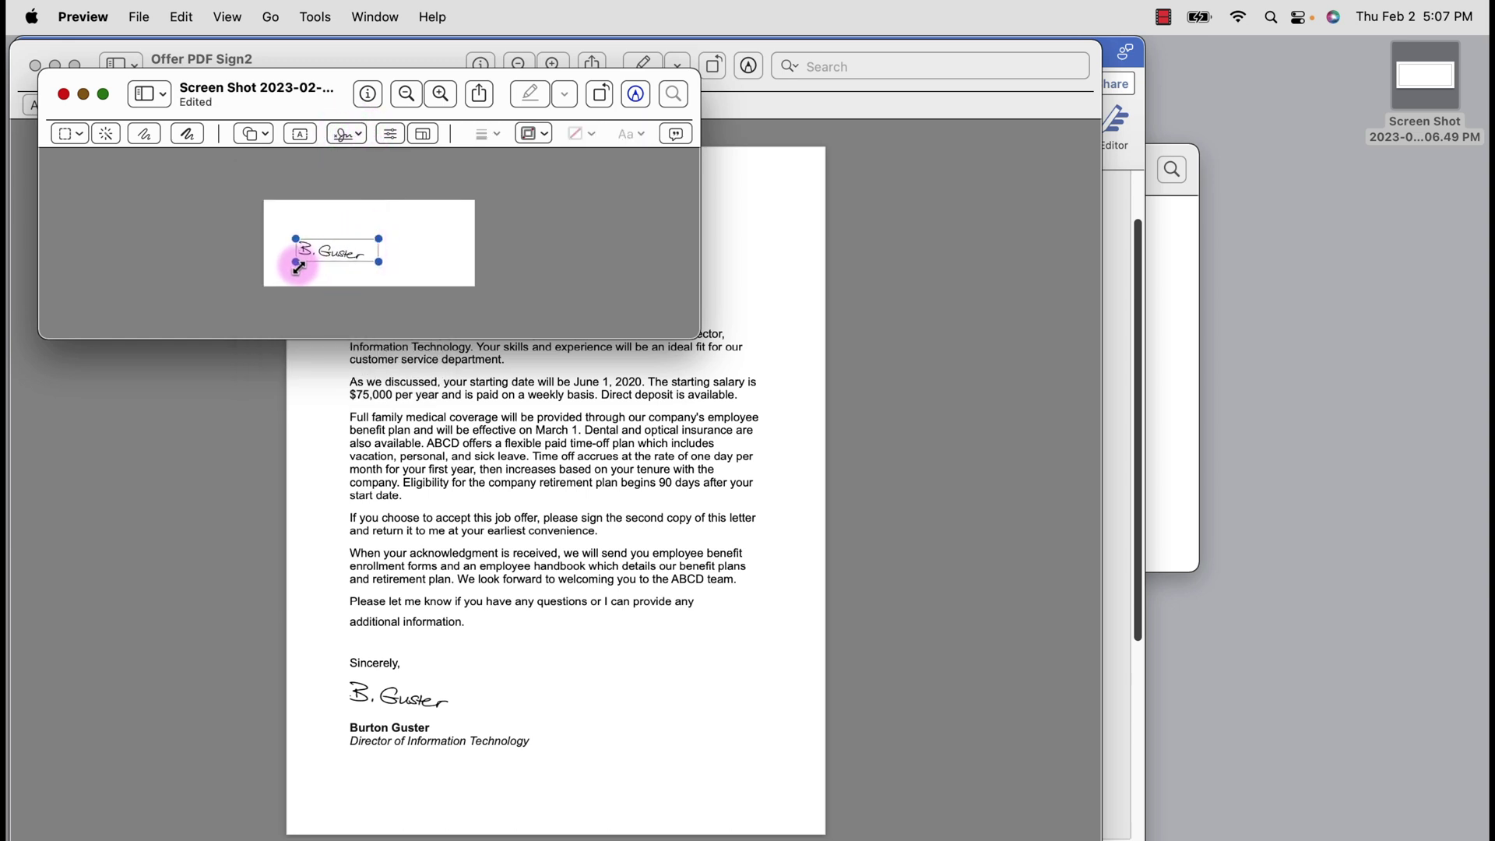
drag(377, 241, 466, 214)
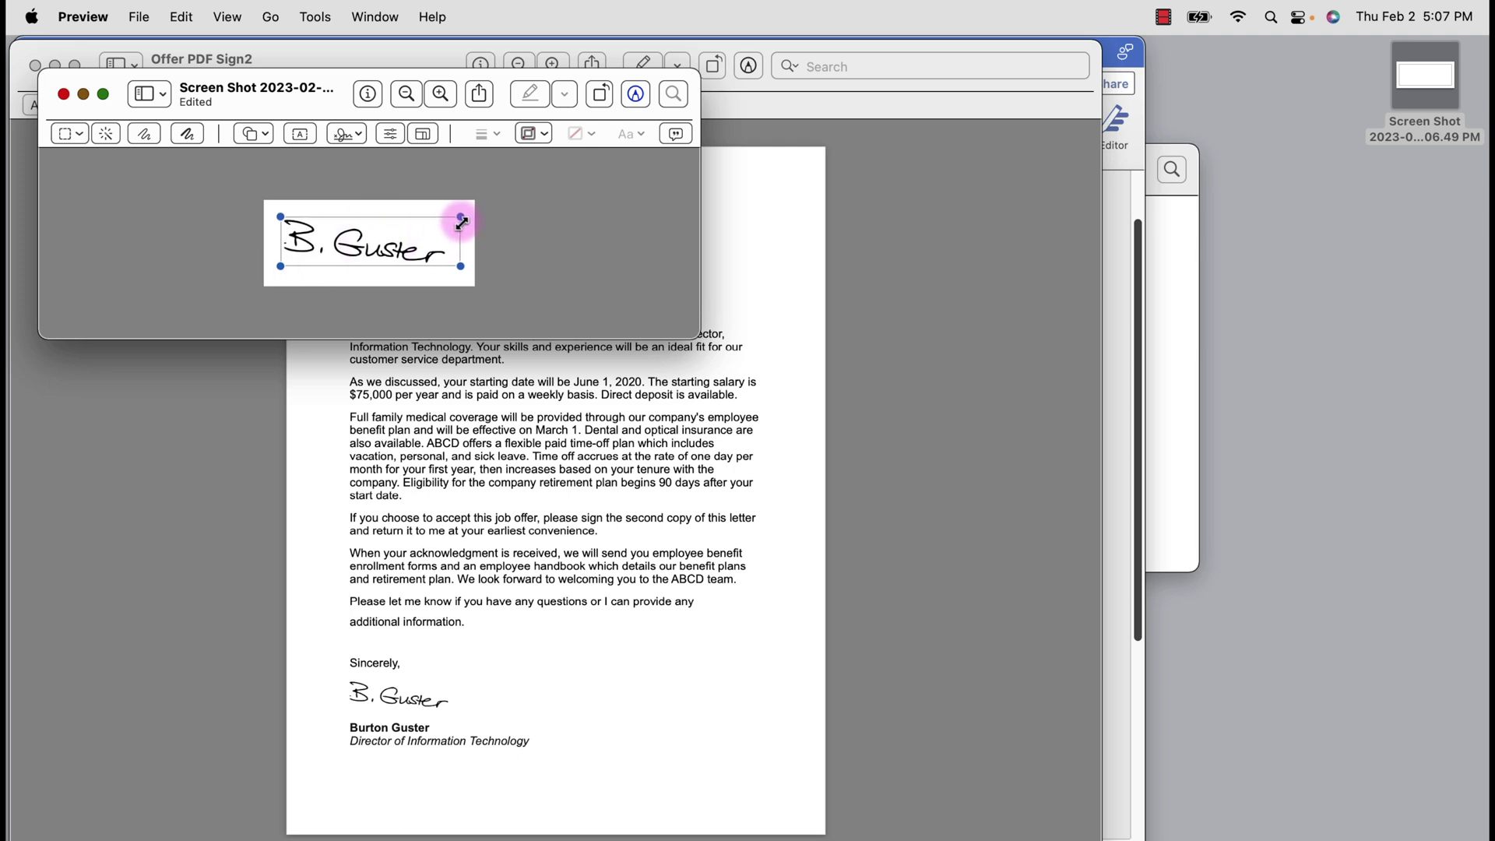
click(139, 17)
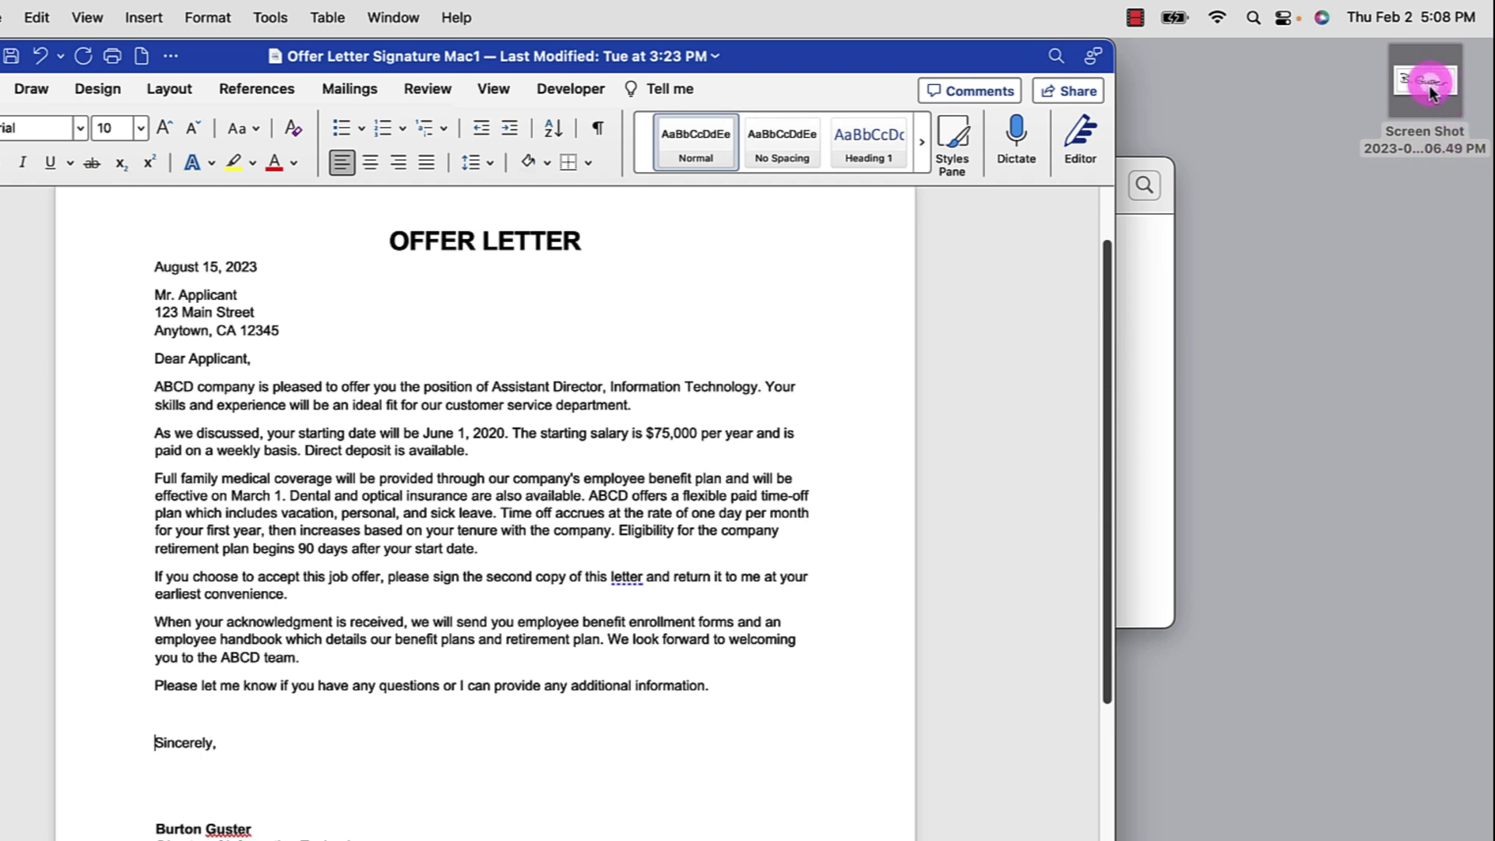
- Drop the signed screenshot below Sincerely in Word and shrink it to fit
drag(1432, 89, 217, 723)
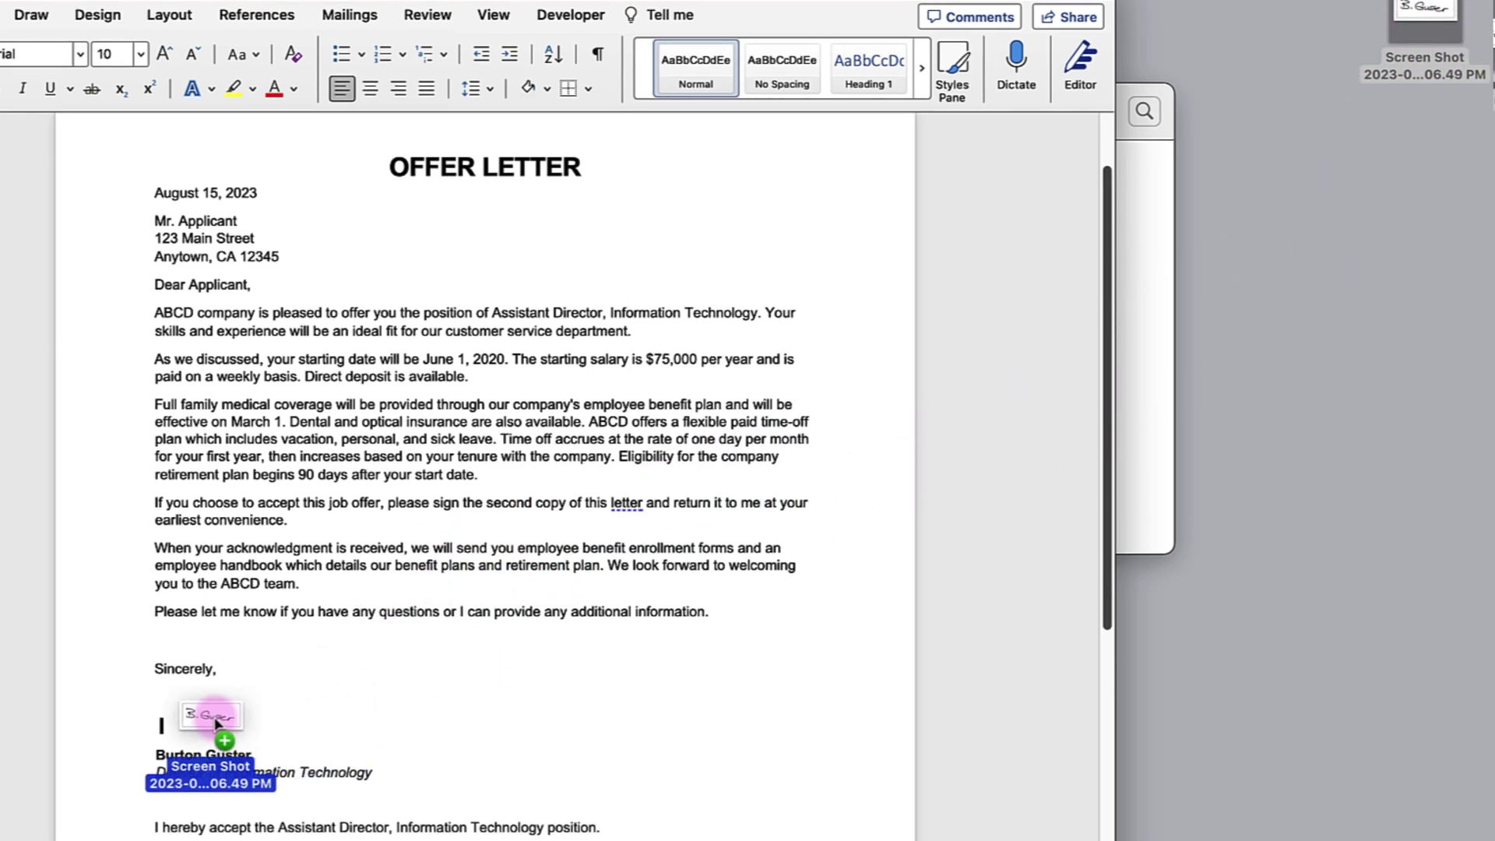
drag(217, 722, 212, 720)
click(323, 755)
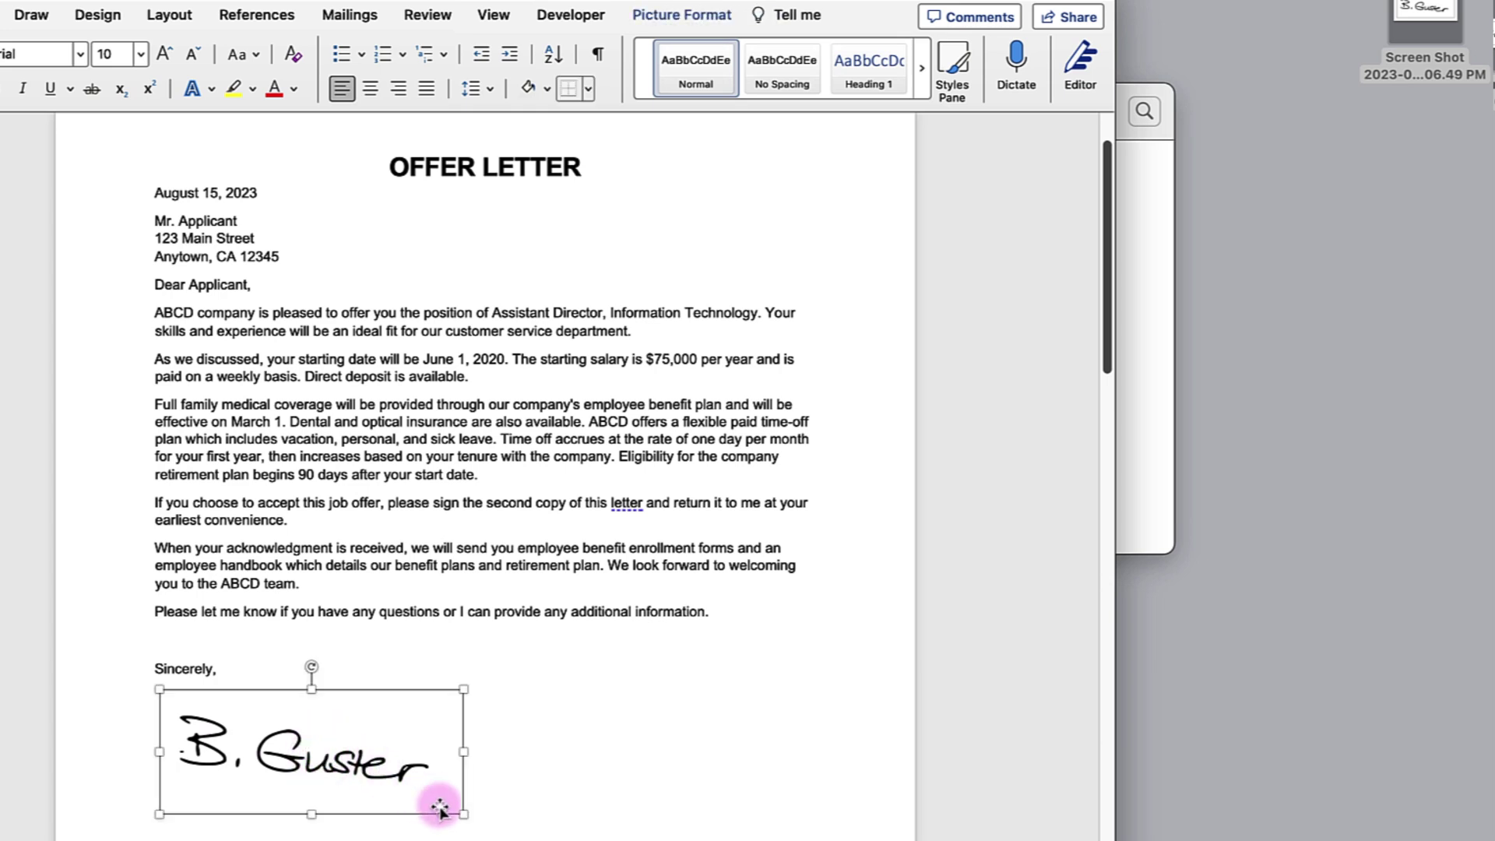
drag(460, 813, 310, 747)
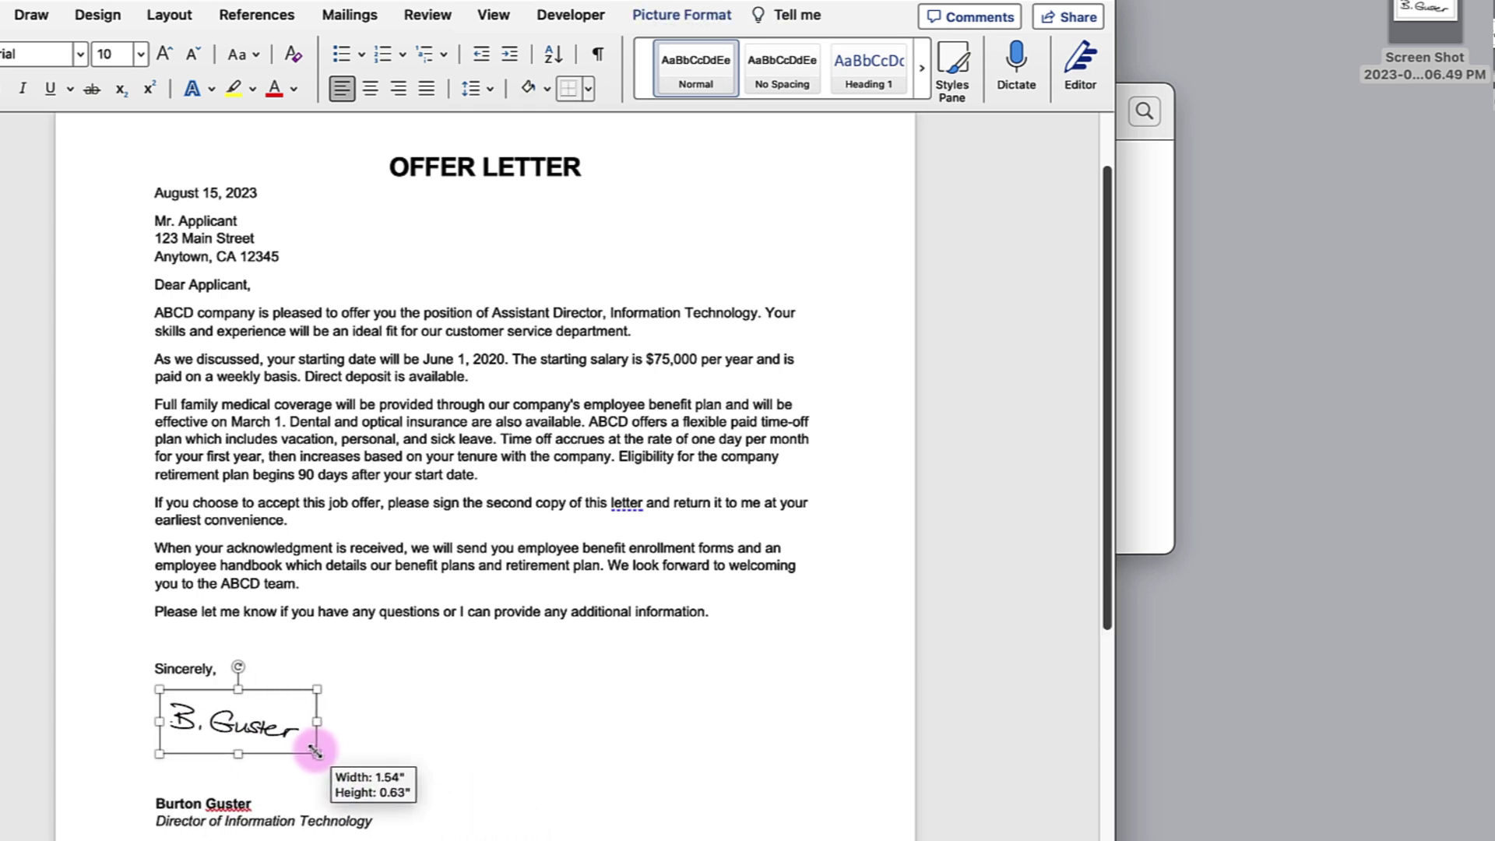
click(177, 777)
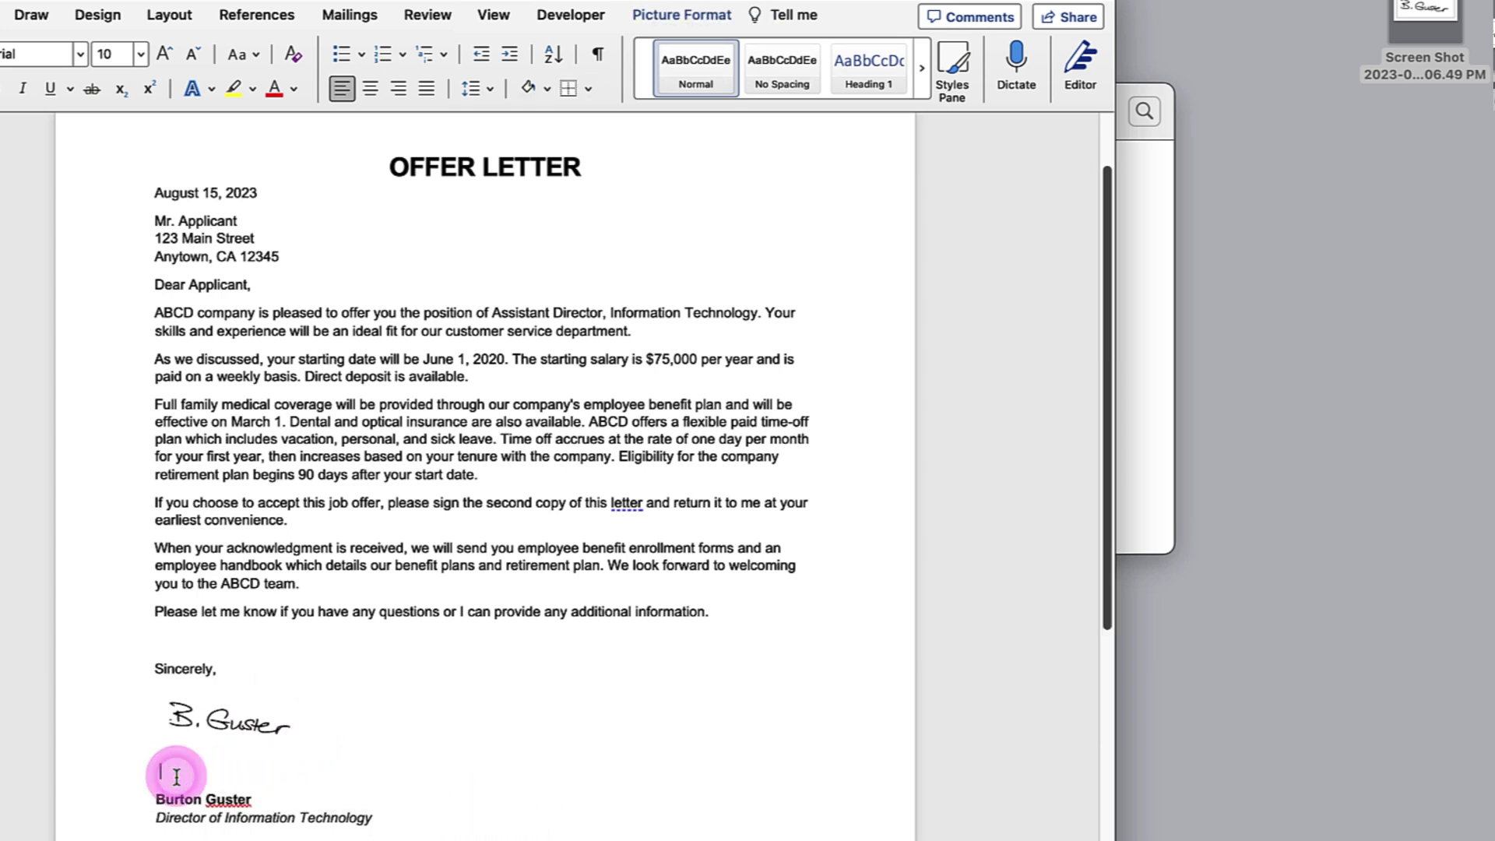